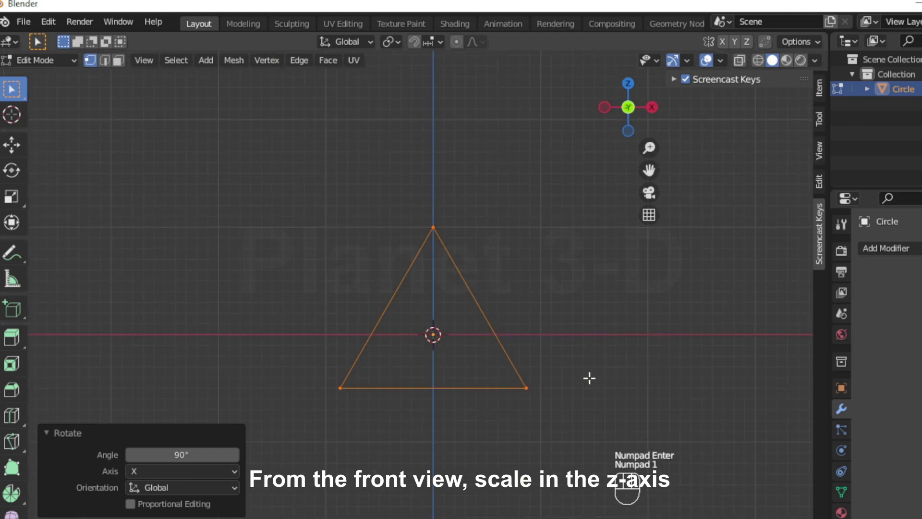
- Scale the triangle to 0.3 along Z and move it up about 15.15 cm so its base lies on the X axis
key("s")
key("z")
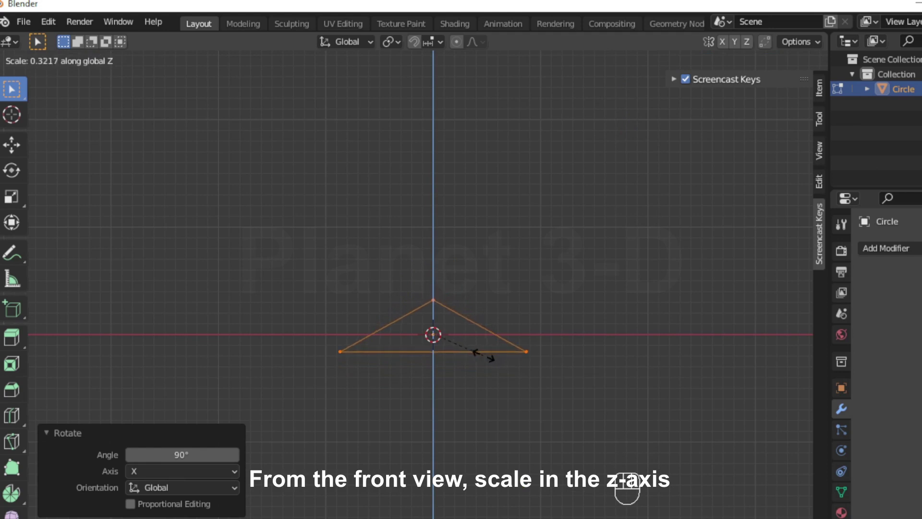
left_click(478, 360)
key("g")
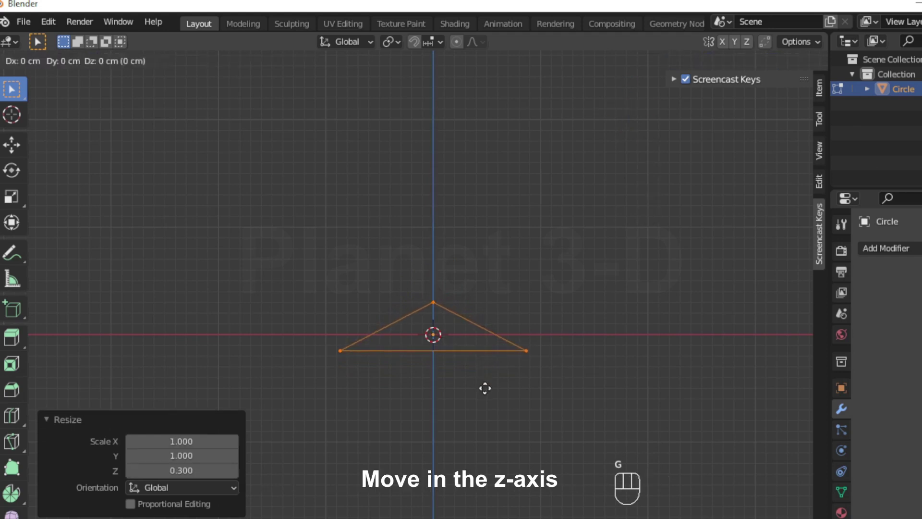
key("z")
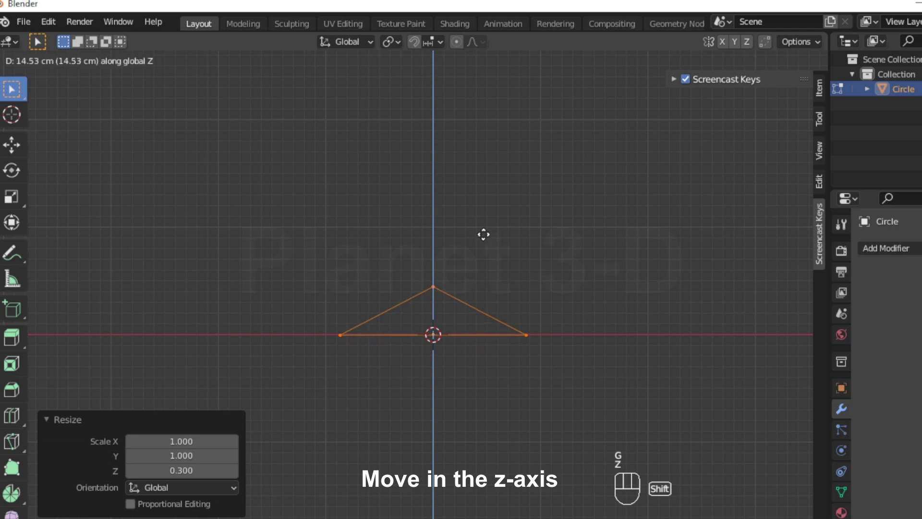
left_click(483, 233)
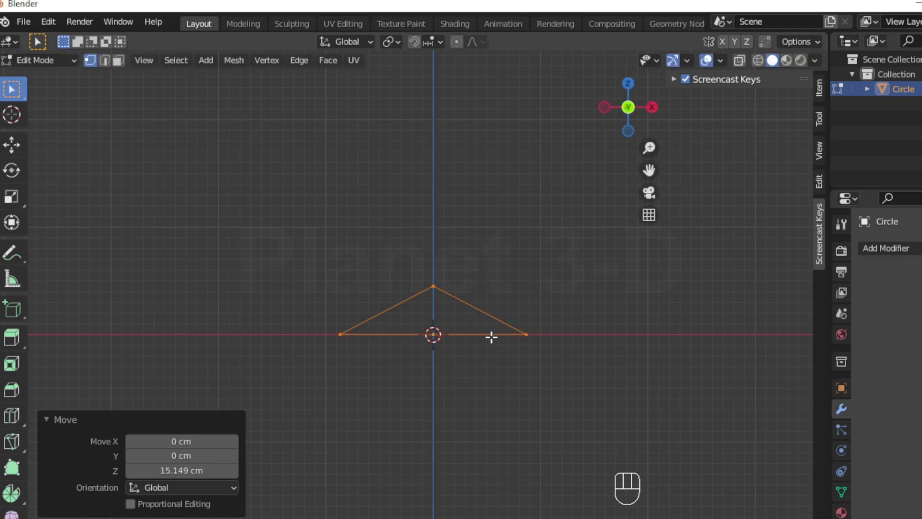
- Bevel the two base vertices of the triangle with a width of about 14.4 cm
key("KP_Decimal")
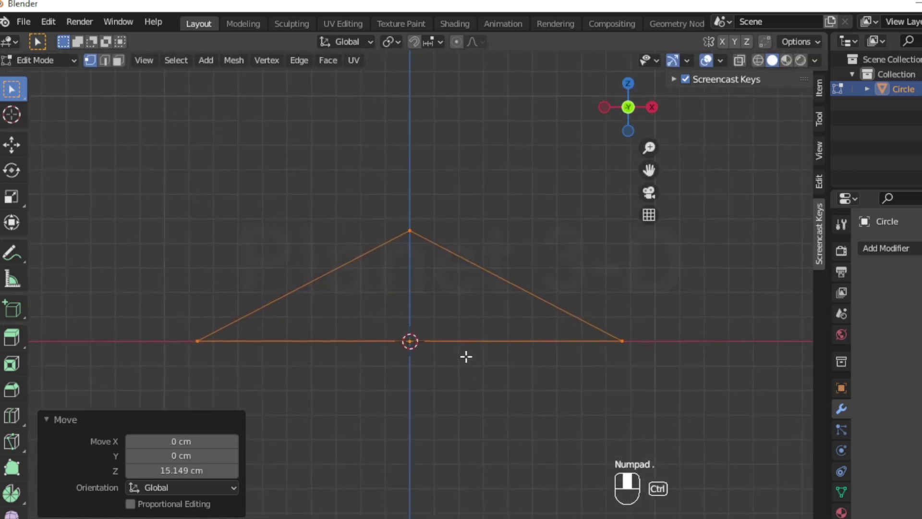
left_click_drag(97, 325, 727, 395)
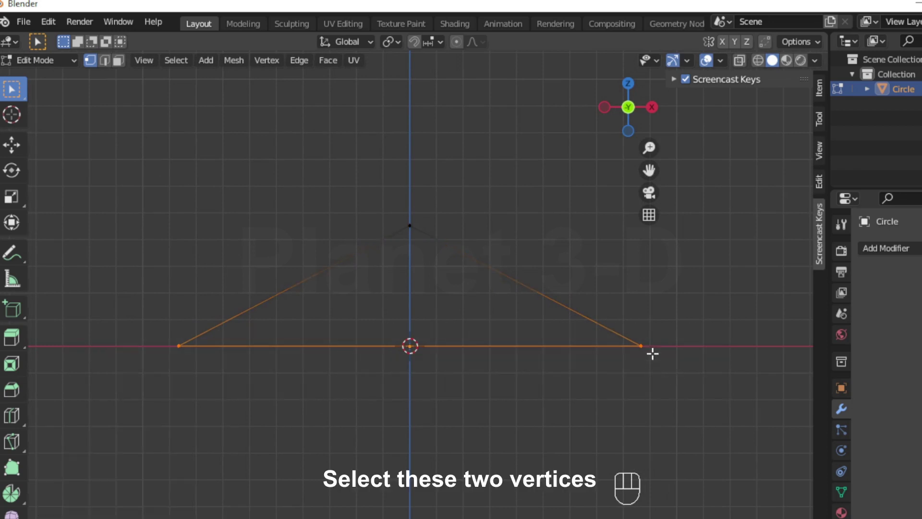
key("shift+ctrl+b")
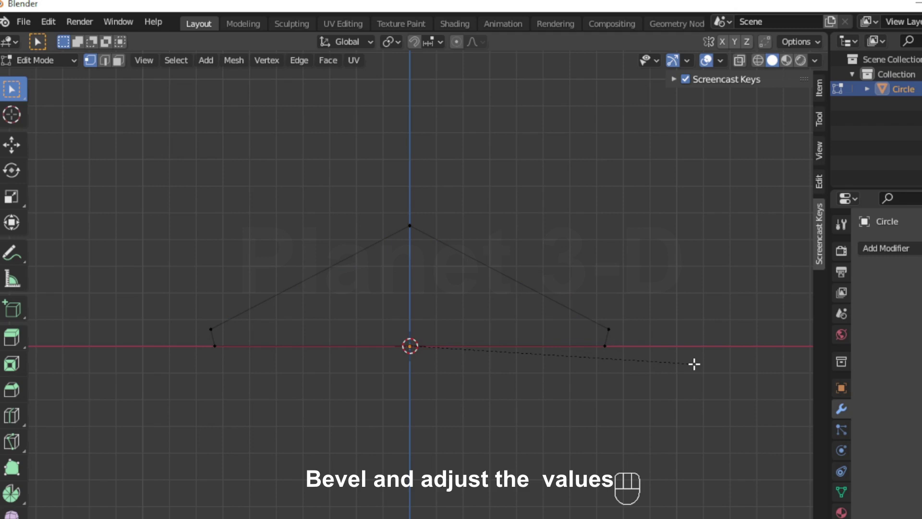
left_click(695, 364)
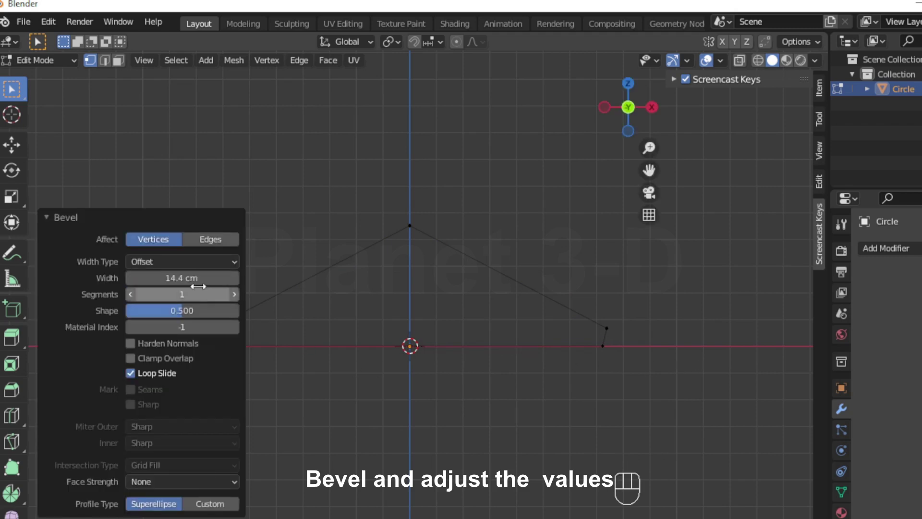
- Set the base corner bevel to 6 segments, a width of 20 cm and a shape of 0.4
left_click(200, 295)
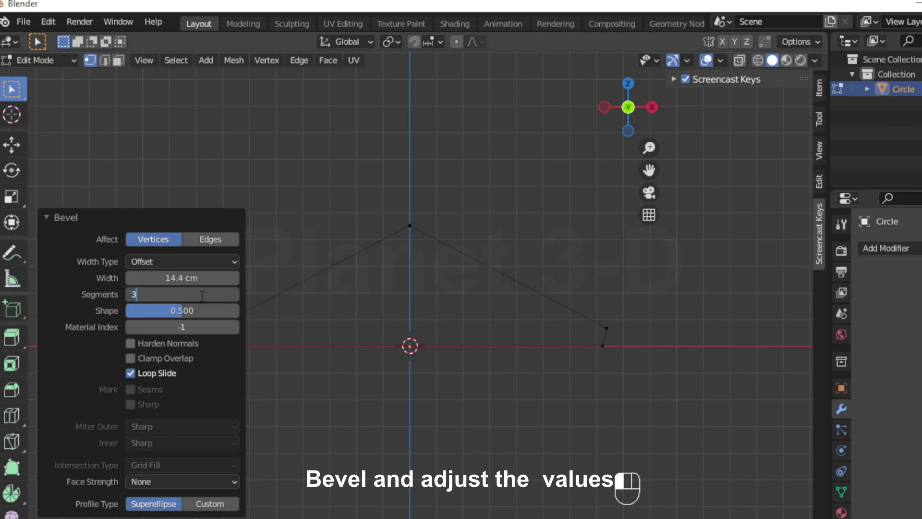
key("Return")
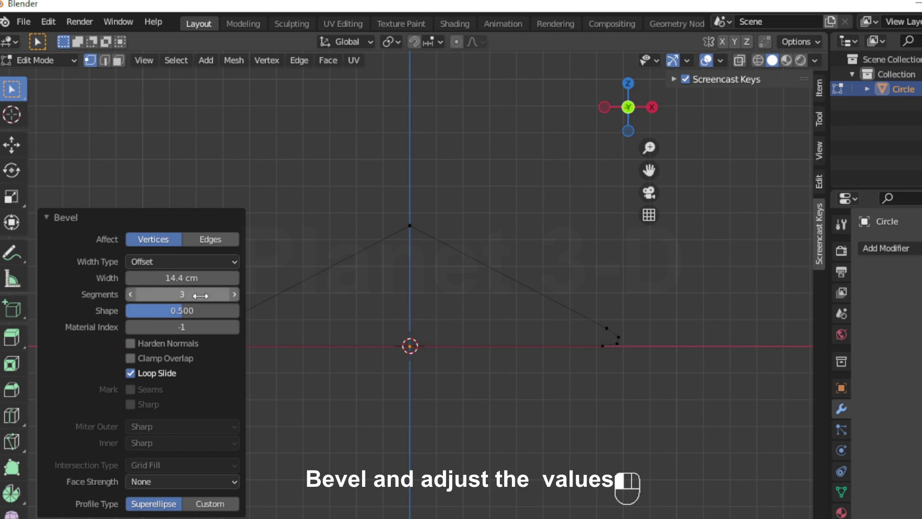
left_click_drag(192, 293, 202, 284)
left_click(201, 280)
type("2")
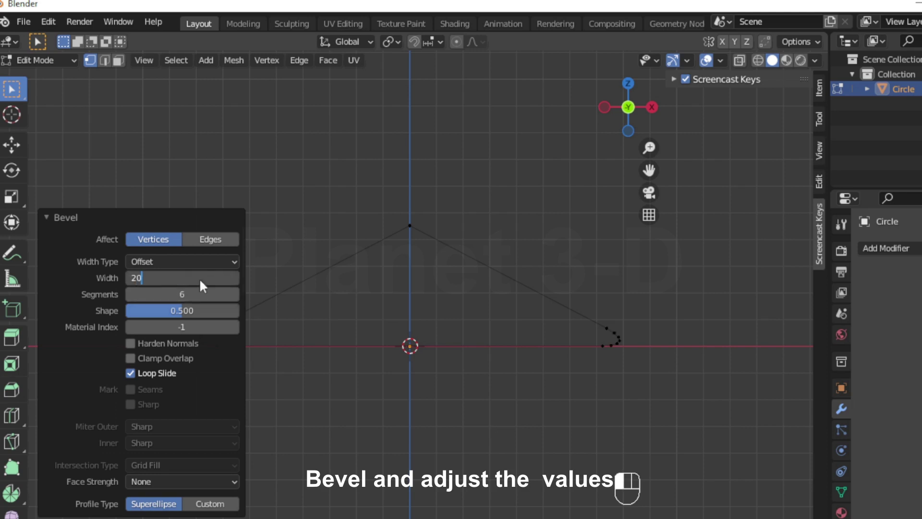
type("0")
key("Return")
left_click(183, 310)
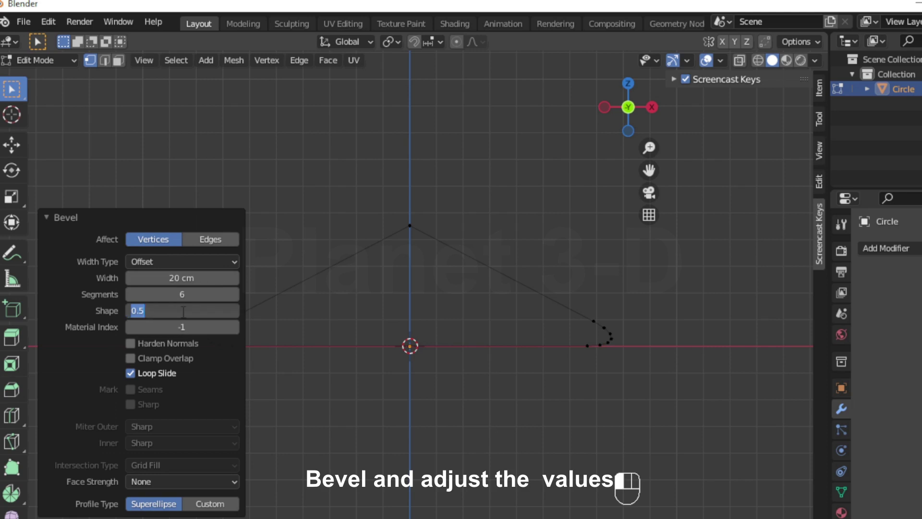
type(".4")
key("Return")
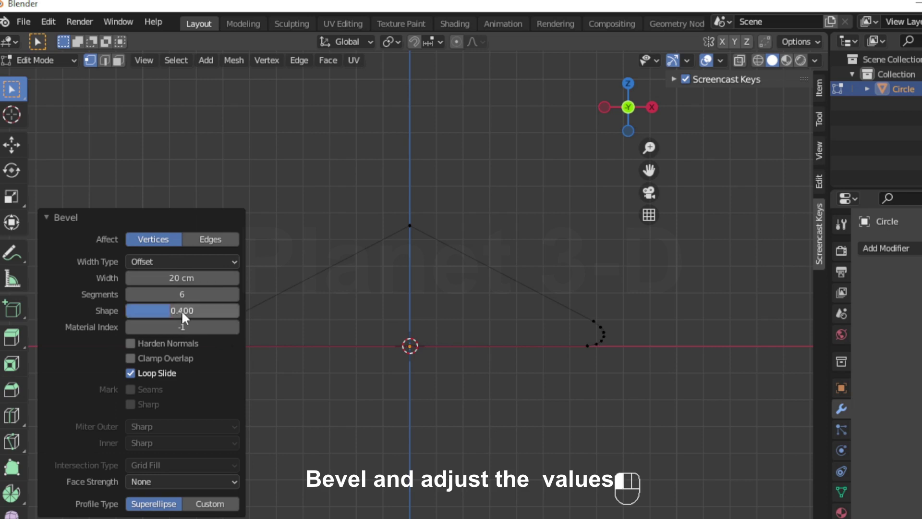
- Bevel the triangle's apex vertex about 7.5 cm wide with 1 segment
left_click_drag(401, 194, 453, 244)
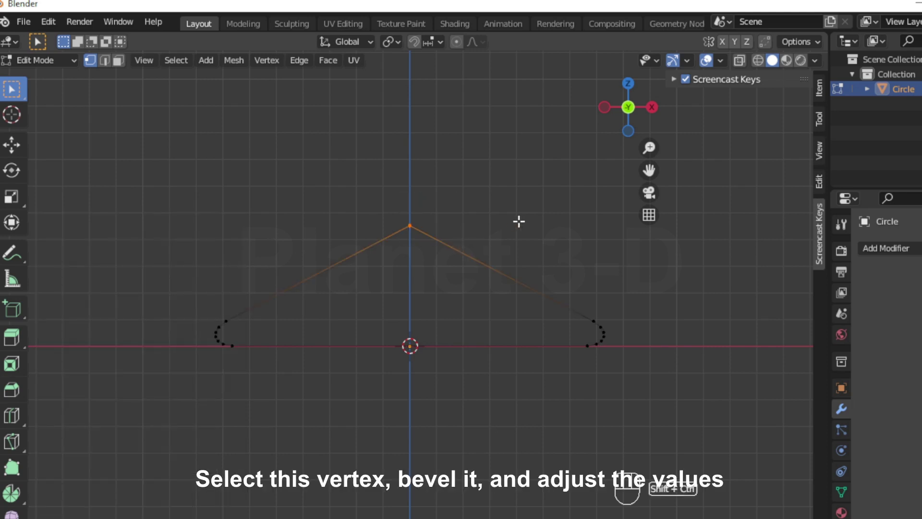
key("shift+ctrl+b")
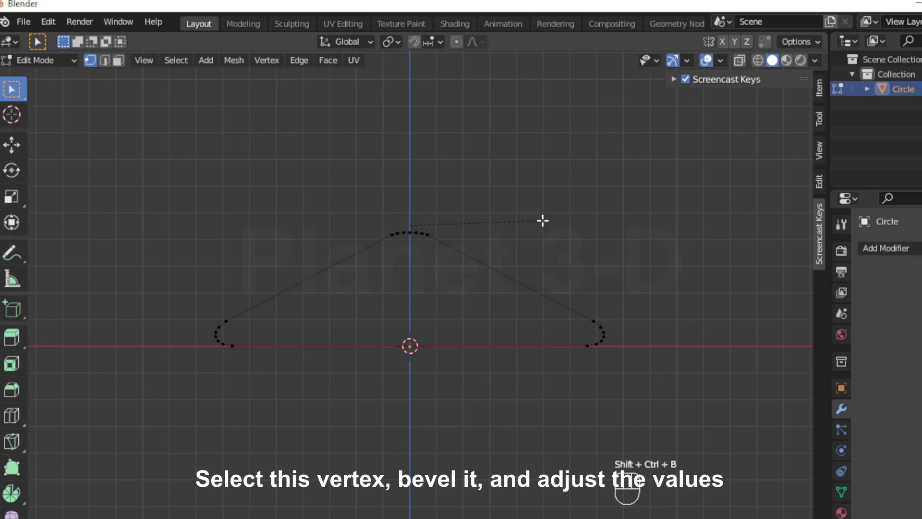
left_click(542, 221)
left_click(172, 293)
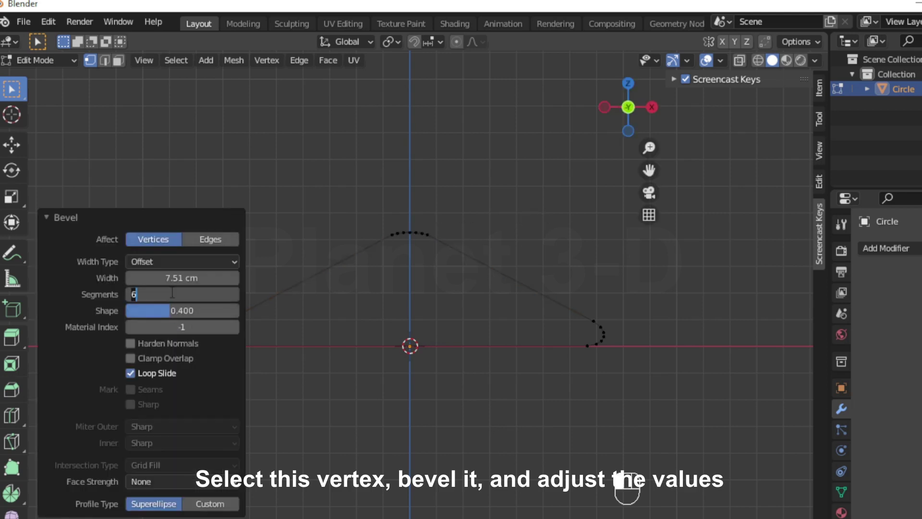
key("Return")
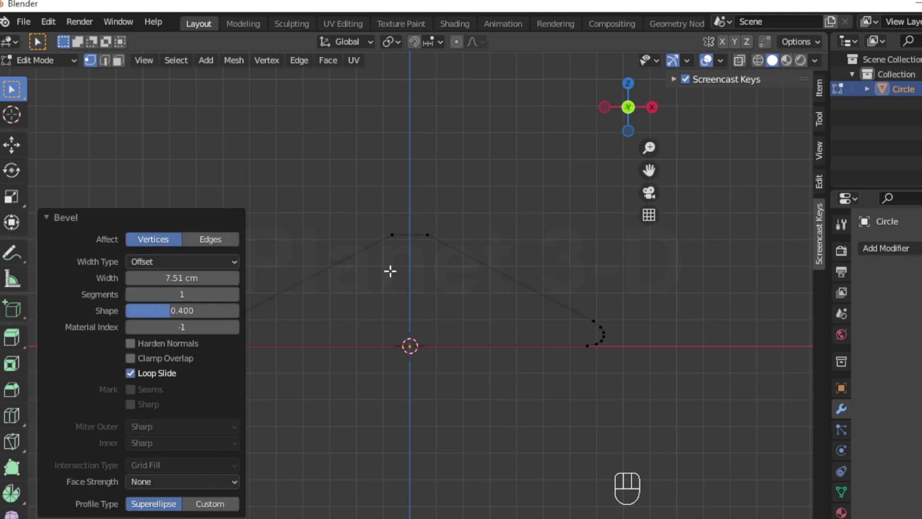
- Add a vertex at the middle of the short top edge and move it down about 7.5 cm along Z
key("ctrl")
key("ctrl+r")
left_click(408, 231)
right_click(408, 231)
key("g")
key("z")
key("shift")
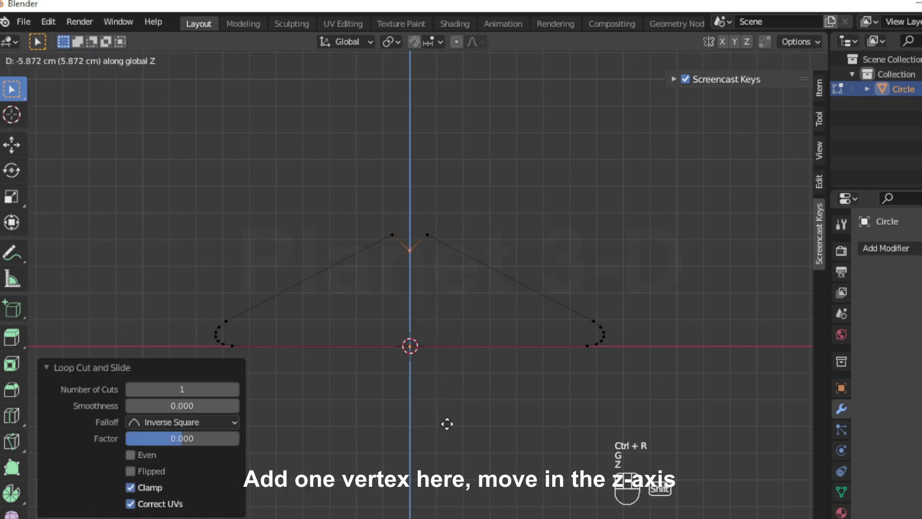
left_click(450, 460)
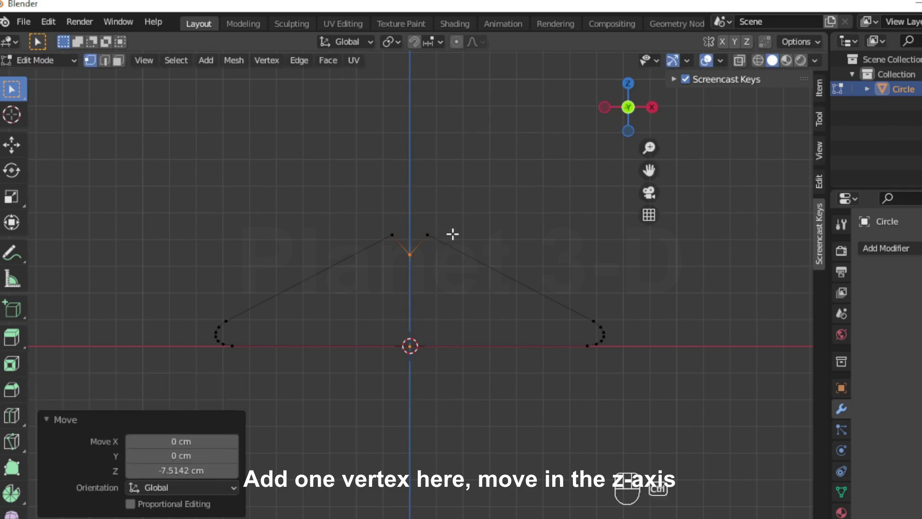
- Bevel the lowered middle vertex about 6.85 cm wide with 2 segments
key("shift+ctrl+b")
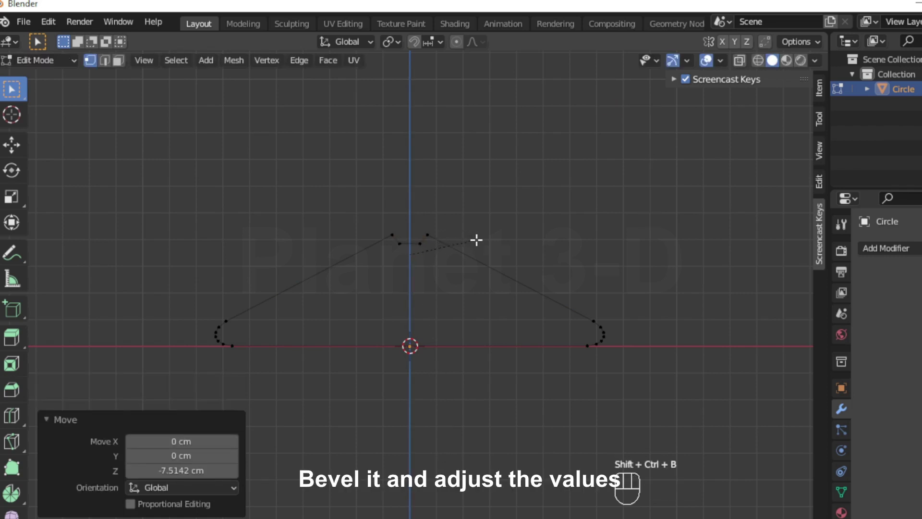
left_click(479, 239)
left_click(235, 293)
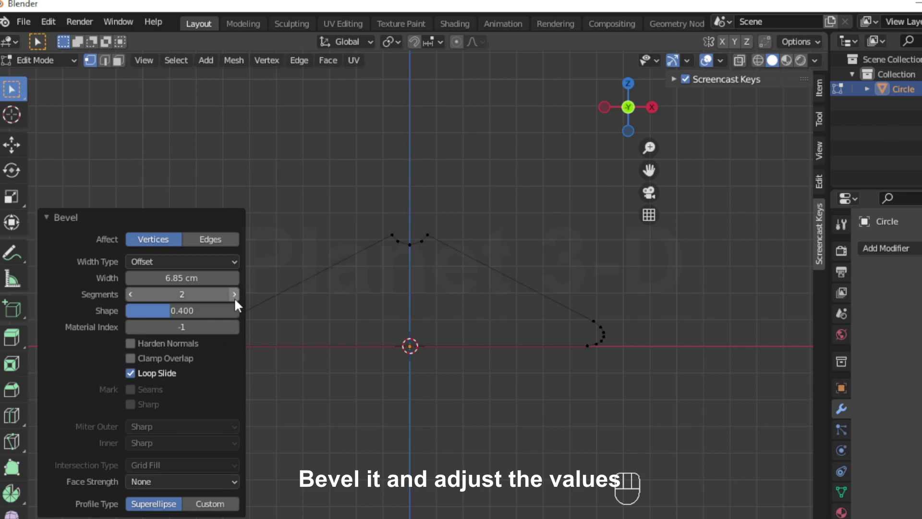
- Duplicate the five vertices of the top notch in place and rotate the copy 180° around the X axis
left_click_drag(372, 223, 477, 278)
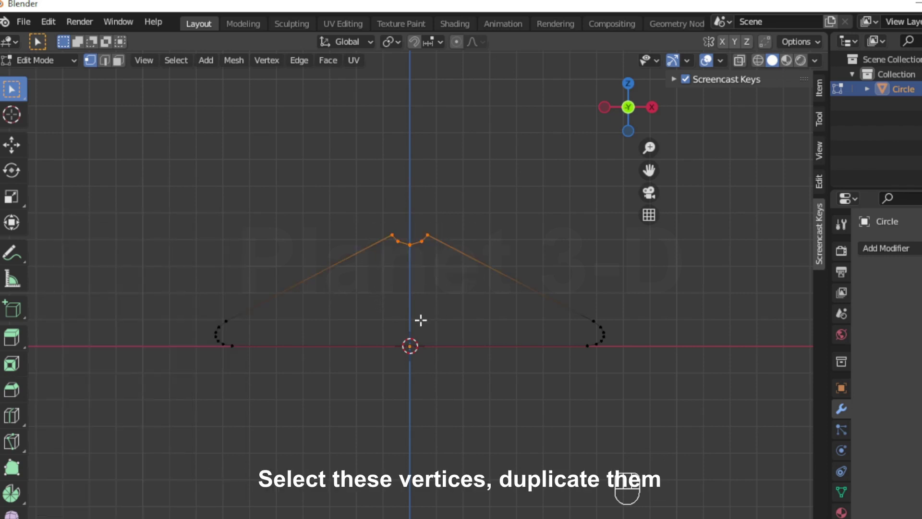
key("shift+d")
right_click(424, 293)
key("r")
key("x")
key("KP_1")
key("KP_8")
key("KP_0")
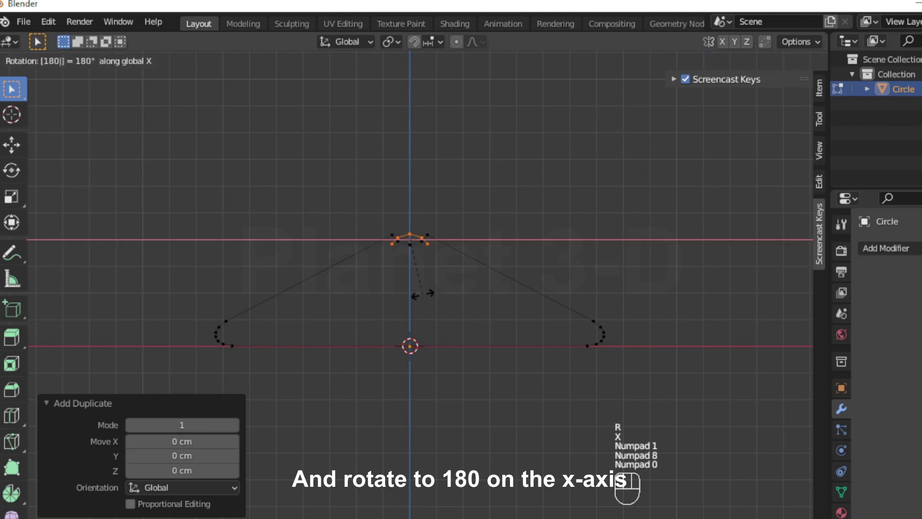
key("KP_Enter")
- Move the duplicated arc up about 17 cm along Z and connect its left end to the notch's left vertex with an edge
key("g")
key("z")
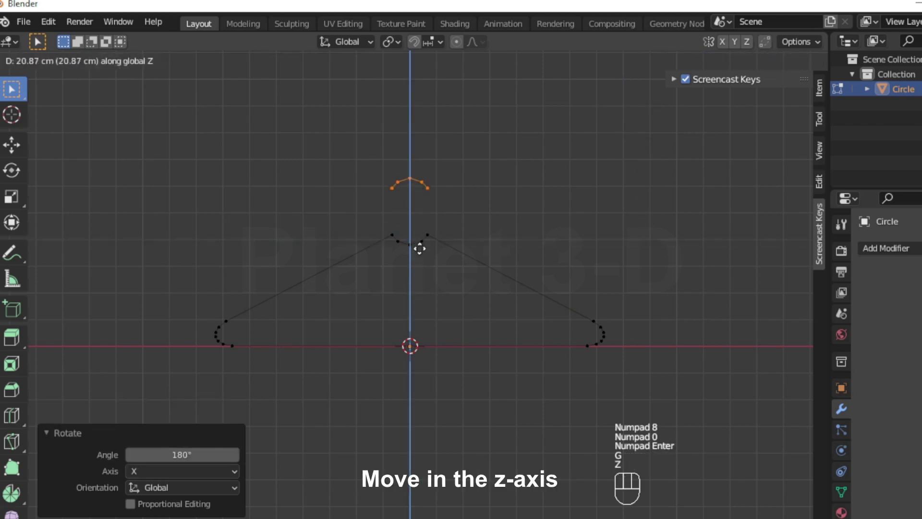
key("shift")
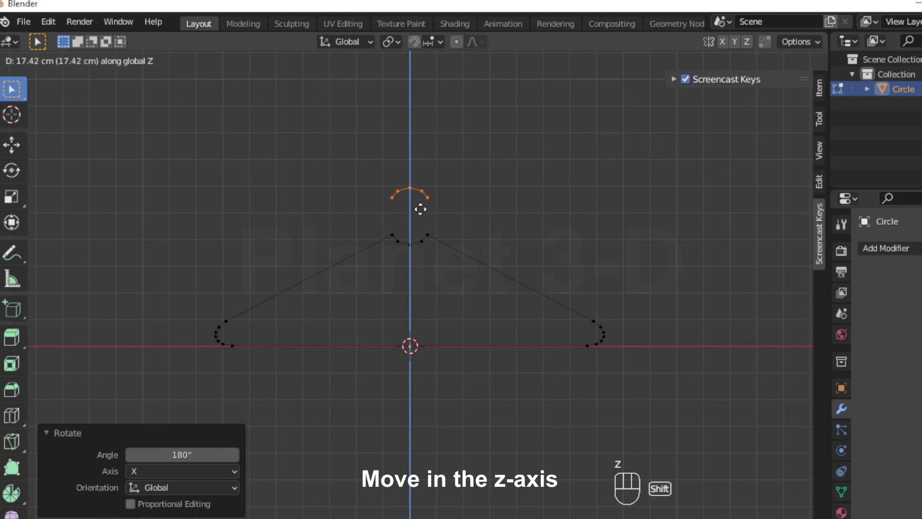
left_click(421, 206)
left_click_drag(379, 190, 392, 245)
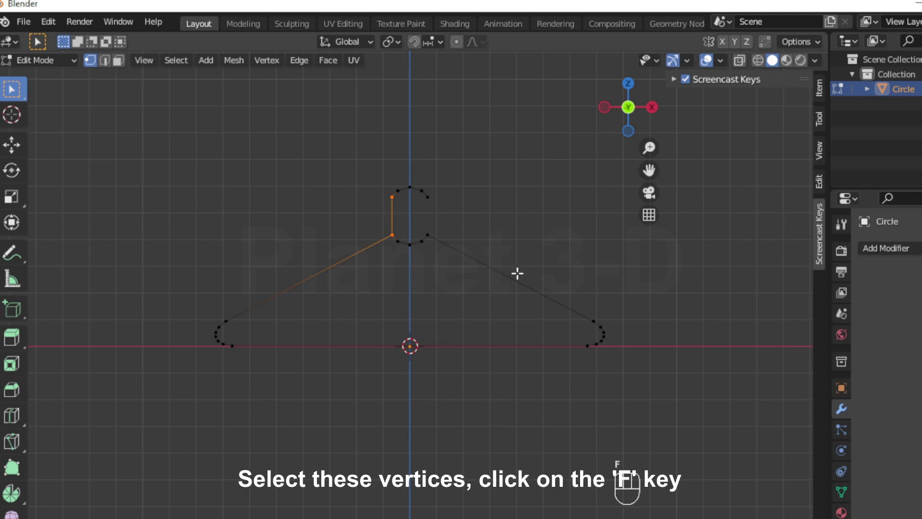
- Return to Object Mode and add a Skin modifier to the hanger outline
middle_click_drag(438, 267, 471, 302)
key("Tab")
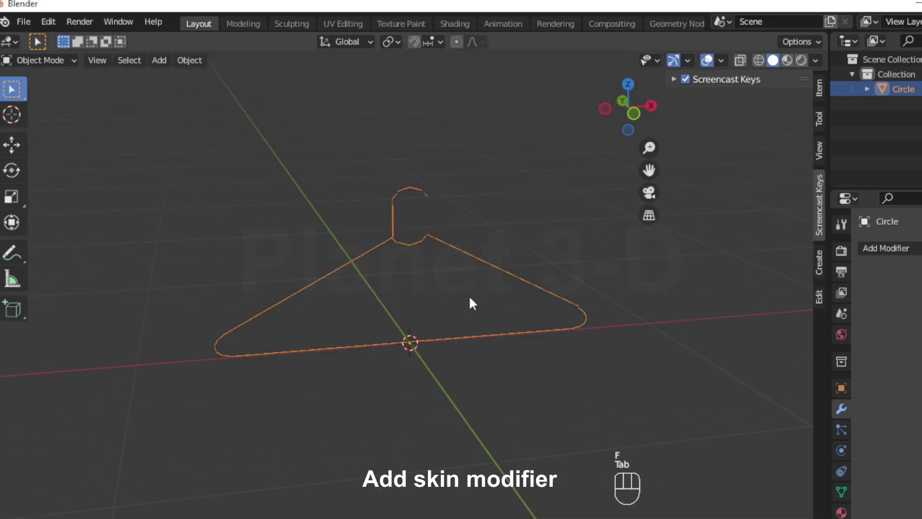
left_click(893, 248)
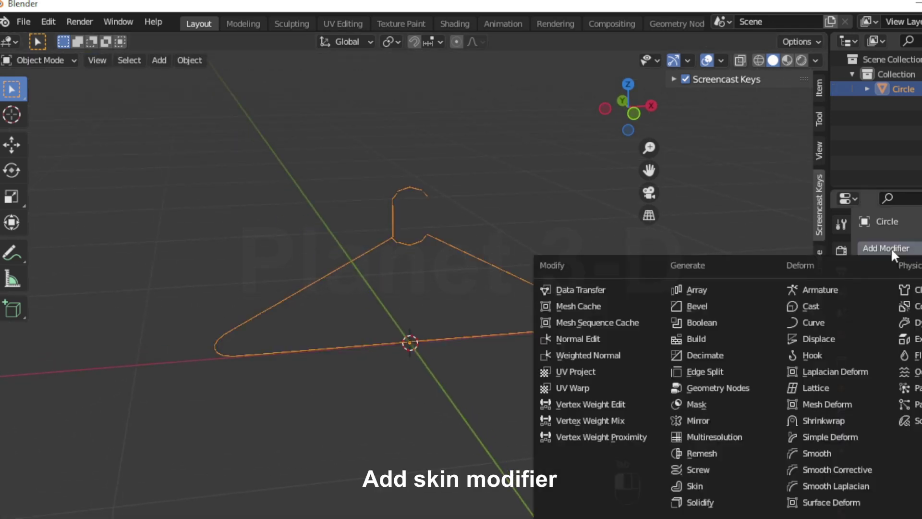
left_click(724, 485)
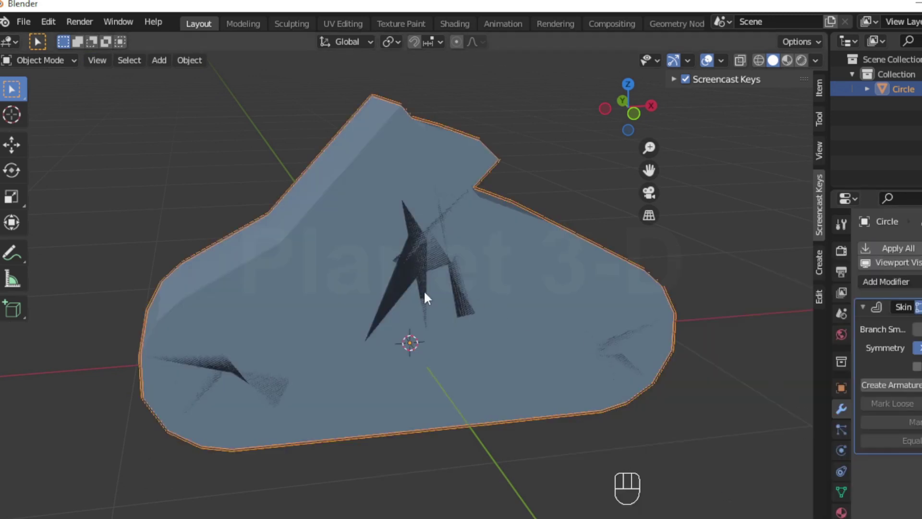
- With X-ray on in Edit Mode, select all vertices and shrink their skin radius to about 0.033
key("alt+z")
key("Tab")
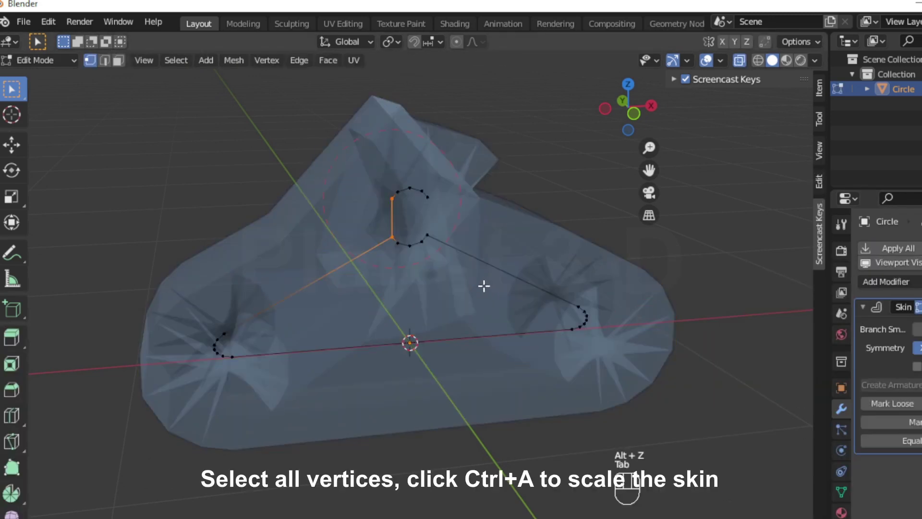
key("a")
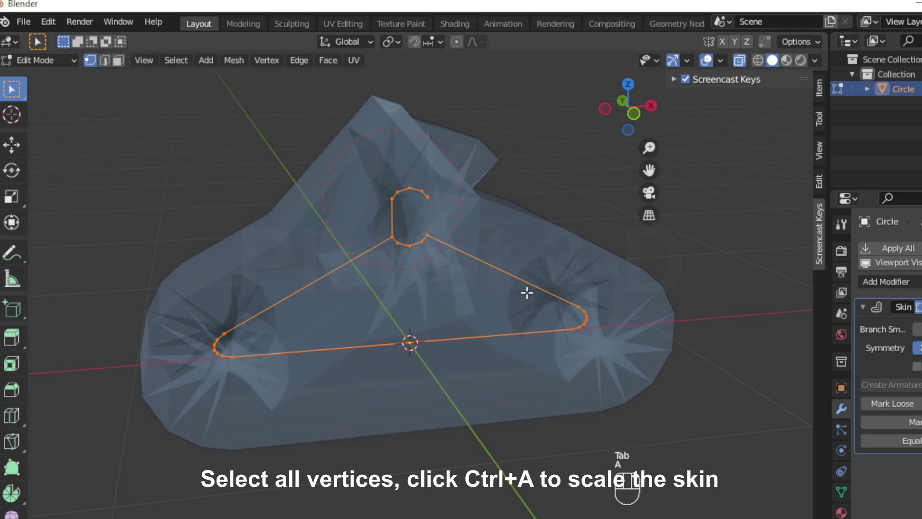
key("ctrl+a")
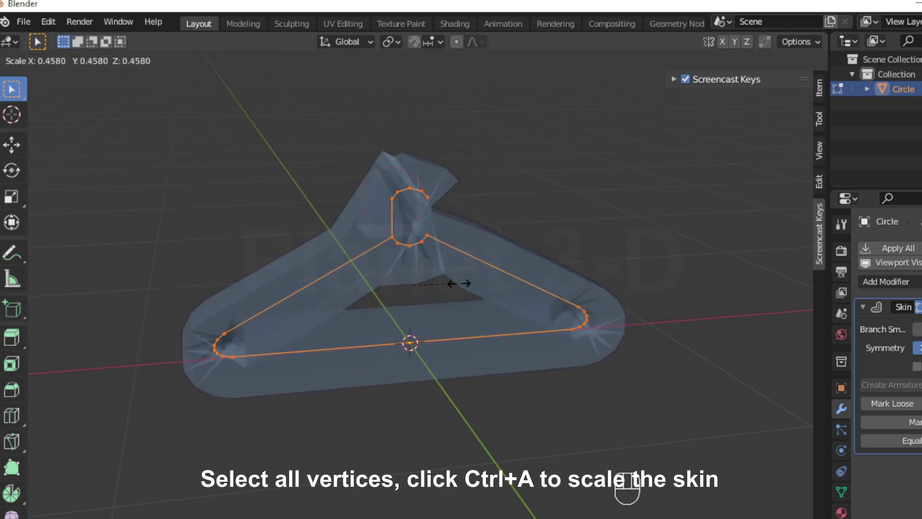
left_click(413, 286)
middle_click_drag(469, 304, 487, 282)
scroll(517, 341, "up", 3)
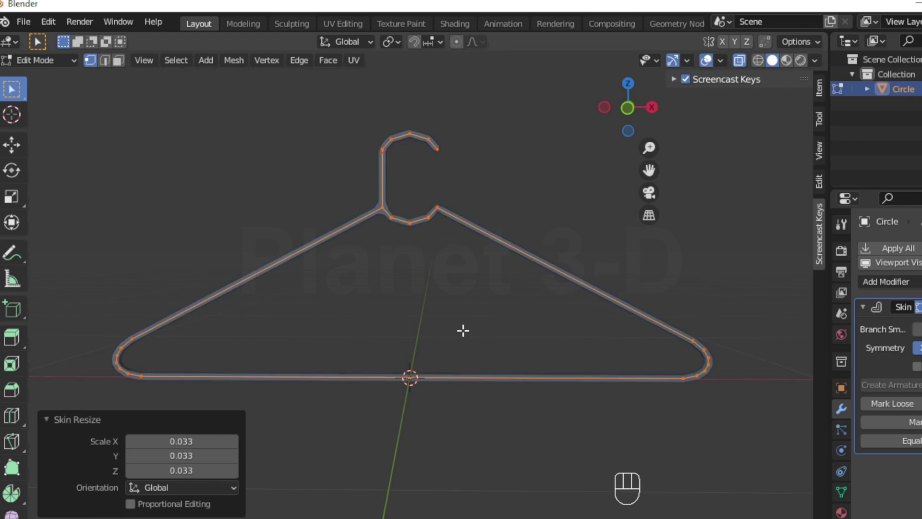
- Return to Object Mode, turn off X-ray and apply the Skin modifier to the hanger
key("Tab")
key("alt+z")
middle_click_drag(462, 329, 537, 349)
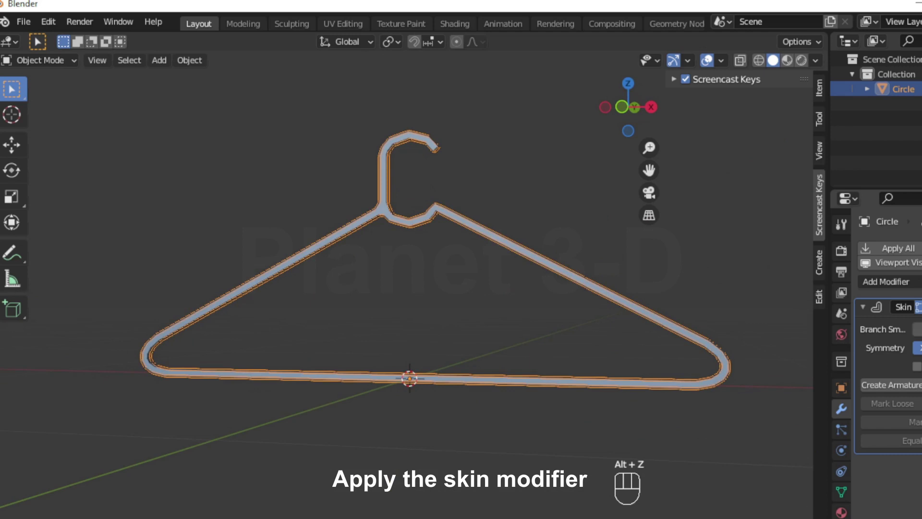
key("ctrl+a")
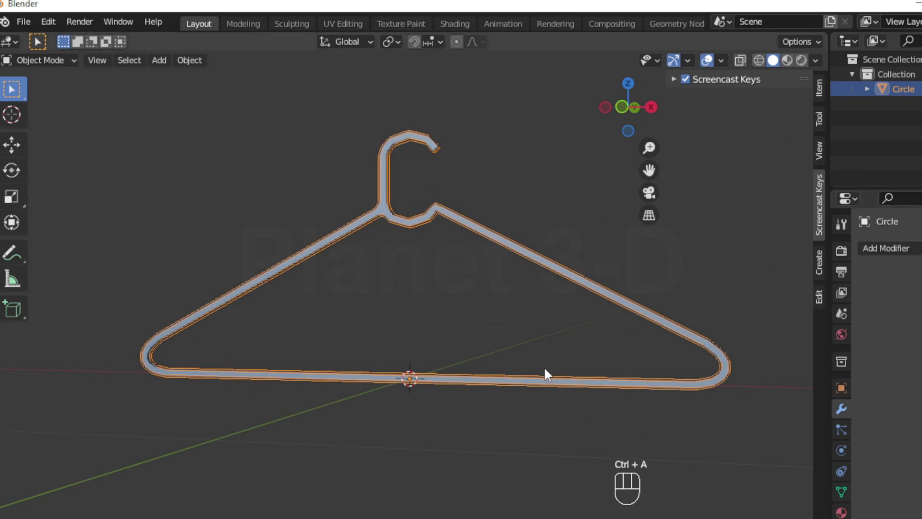
- In Edit Mode, select the diagonal edges across the junction below the hook, front and back, and dissolve them
key("KP_1")
key("Tab")
mouse_move(414, 319)
middle_mouse_down()
mouse_move(403, 304)
mouse_move(410, 313)
middle_mouse_up()
key("KP_1")
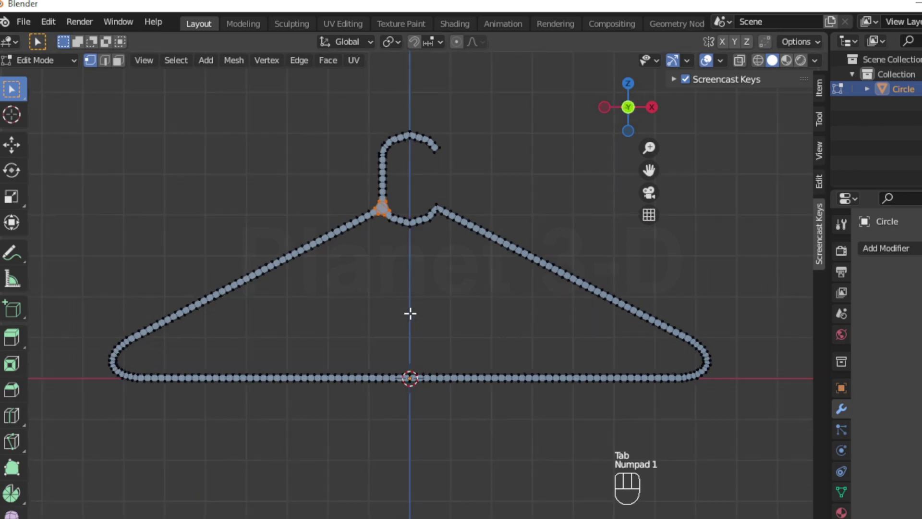
key("KP_Decimal")
key("alt+z")
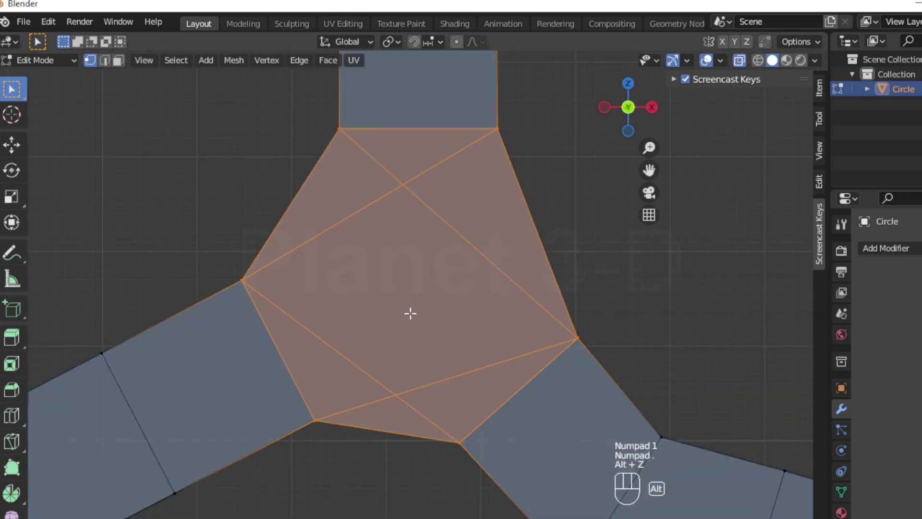
left_click_drag(318, 176, 494, 391)
key("2")
middle_click_drag(459, 345, 281, 251, "ctrl")
key("alt+z")
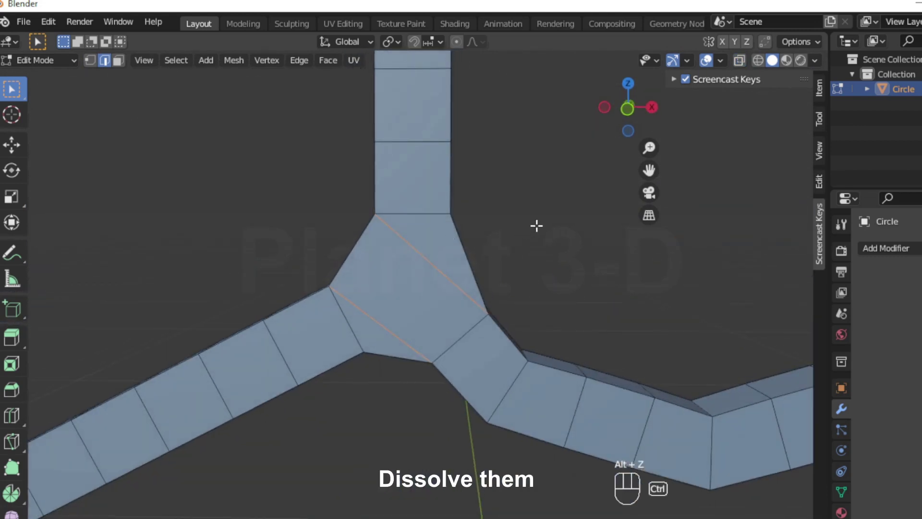
key("ctrl+x")
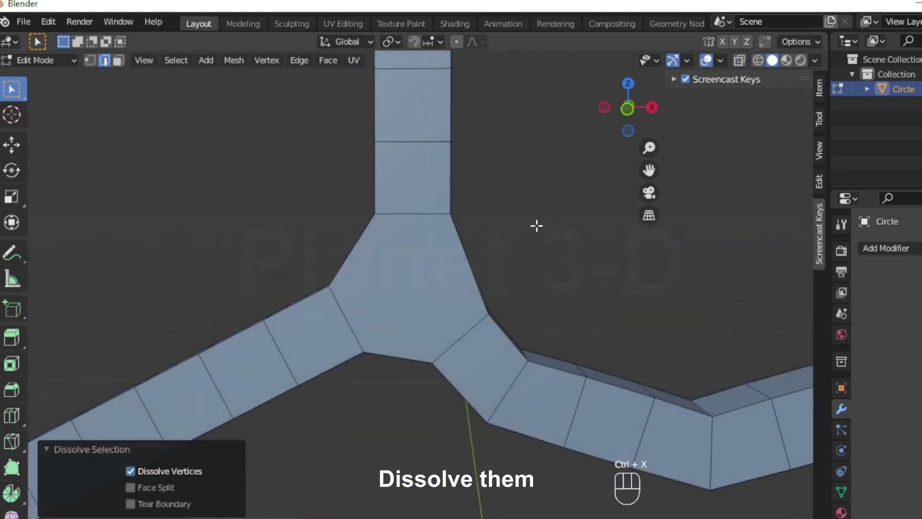
- Move the junction's upper-left vertices about 0.88 cm in X and 0.55 cm in Z, and its lower-left vertices about 0.74 and 0.48 cm
key("KP_1")
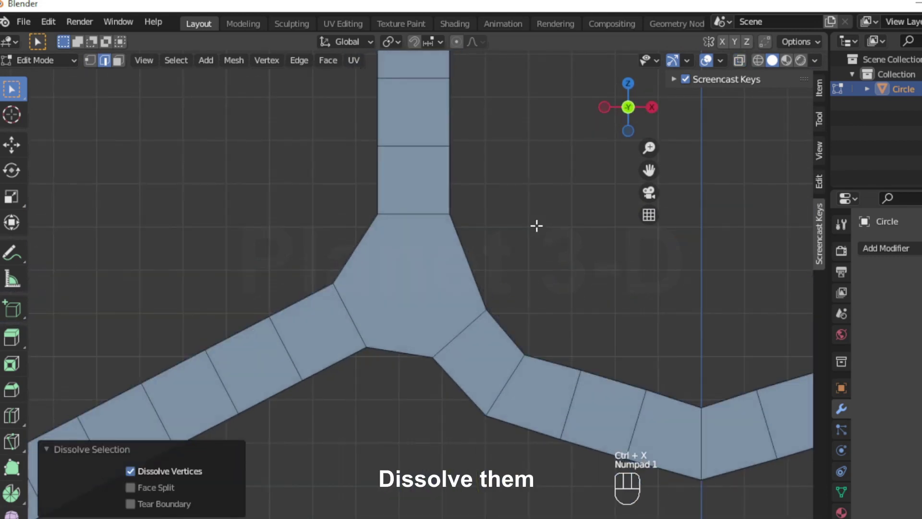
key("1")
key("alt+z")
left_click_drag(308, 240, 364, 303)
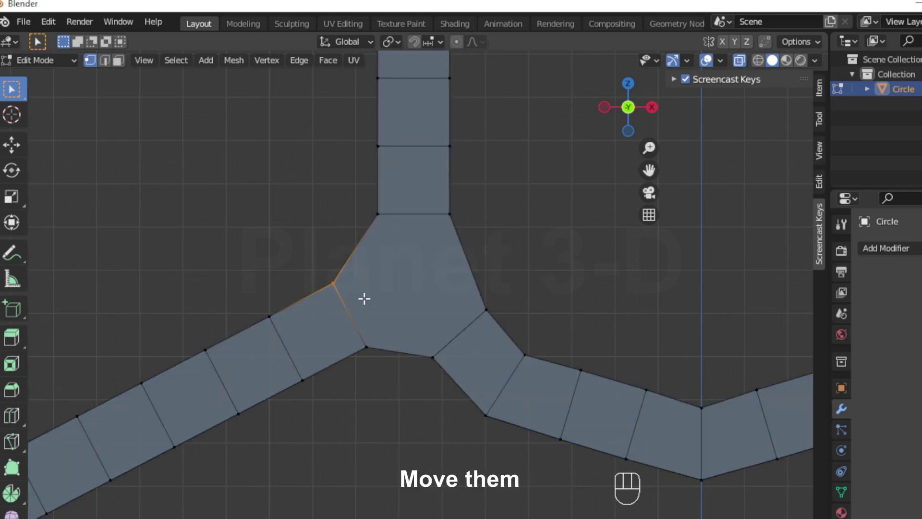
key("g")
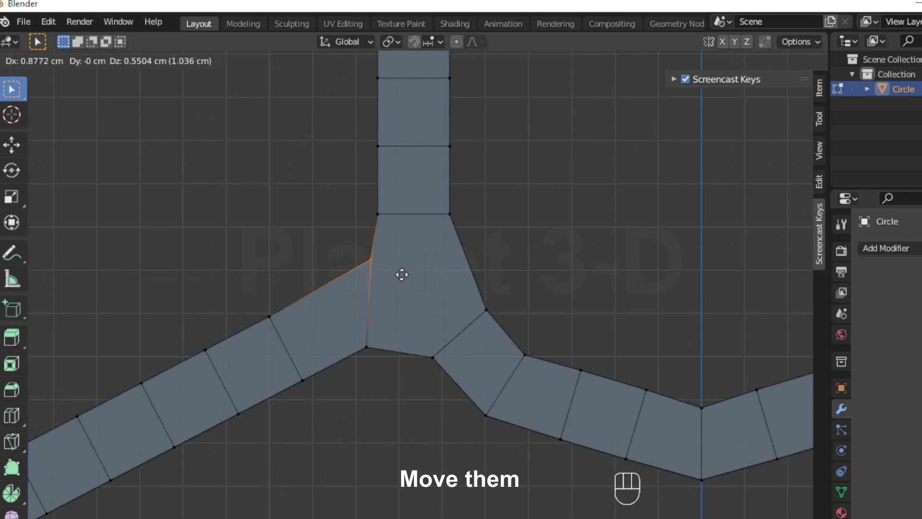
left_click(402, 274)
left_click_drag(315, 325, 408, 391)
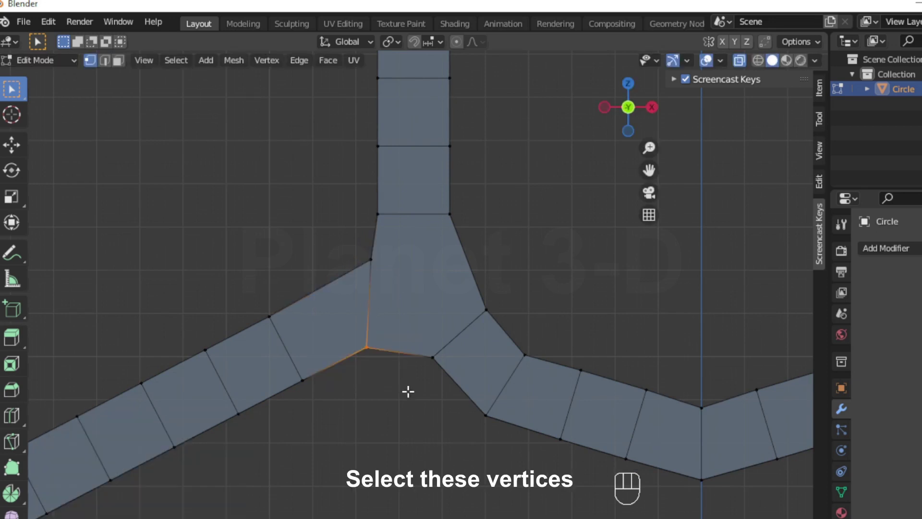
key("g")
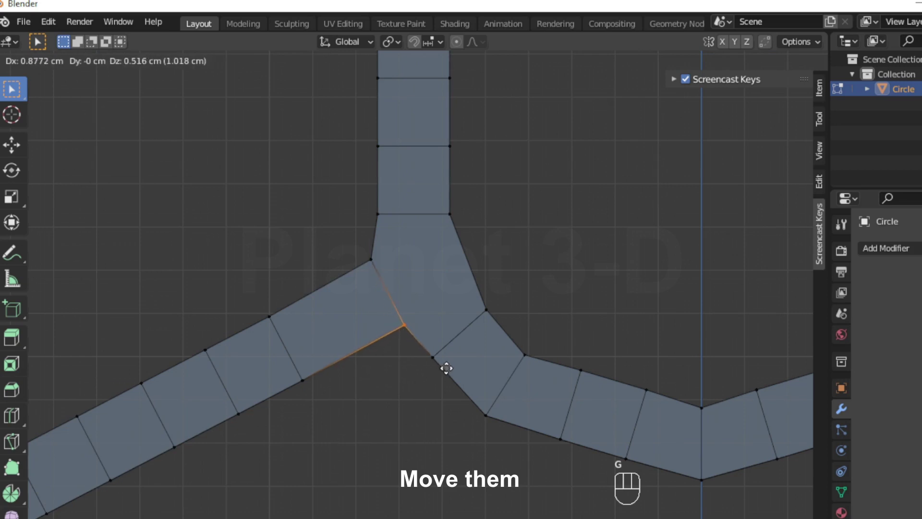
left_click(436, 371)
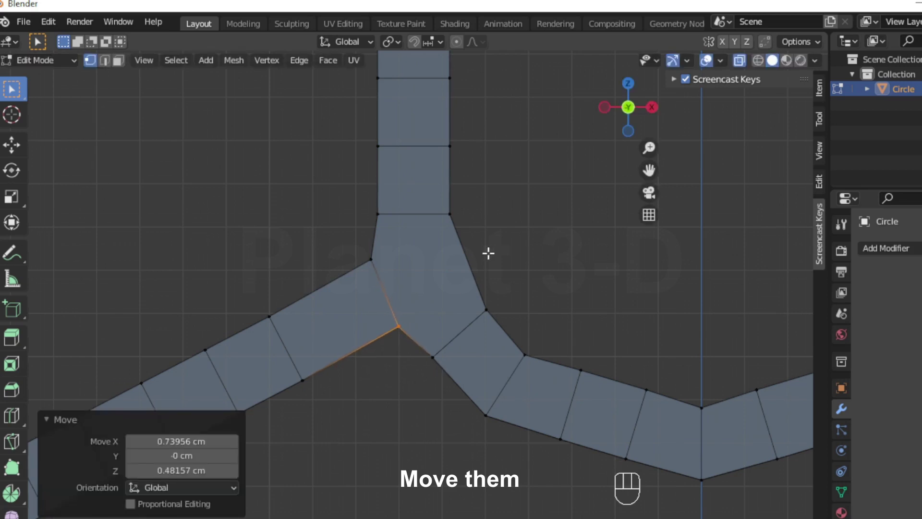
- Add one centred cut on the junction's right side face and move the new edge about -0.28 cm in X and -0.09 cm in Z
left_click(471, 255)
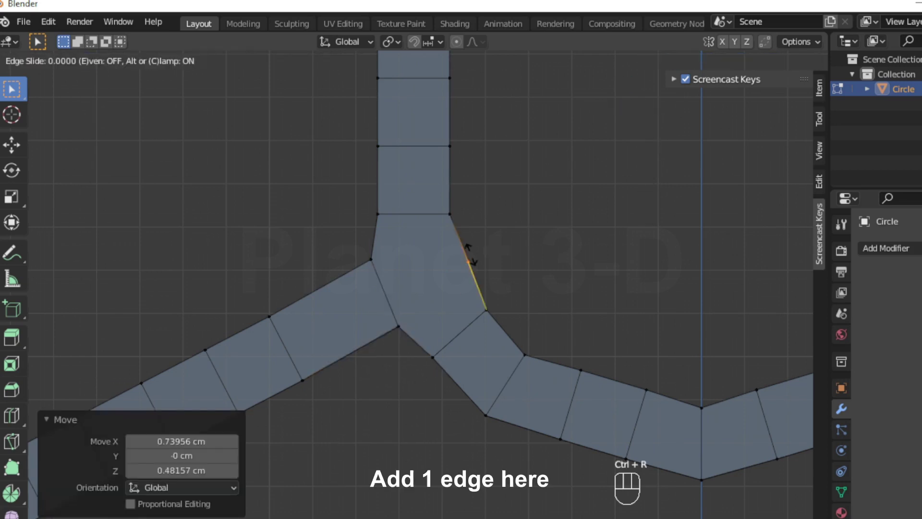
right_click(510, 267)
middle_click_drag(589, 253, 519, 267)
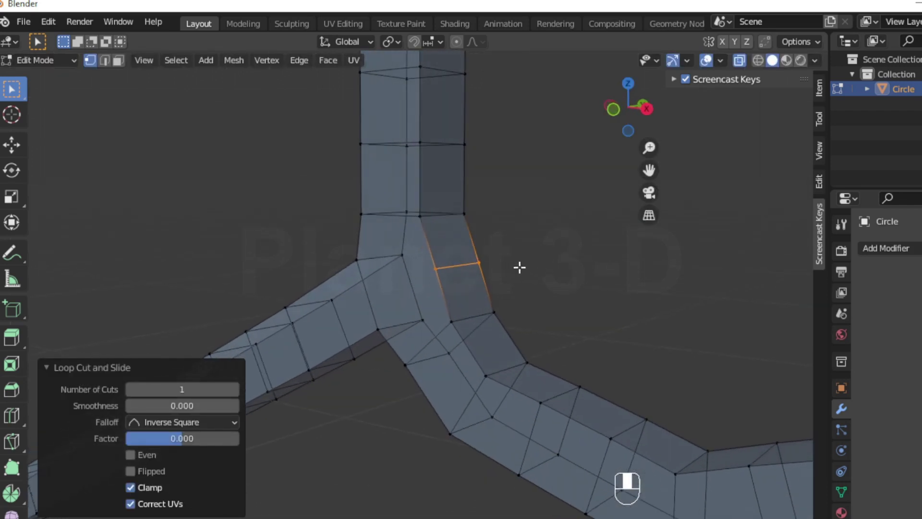
key("KP_1")
key("g")
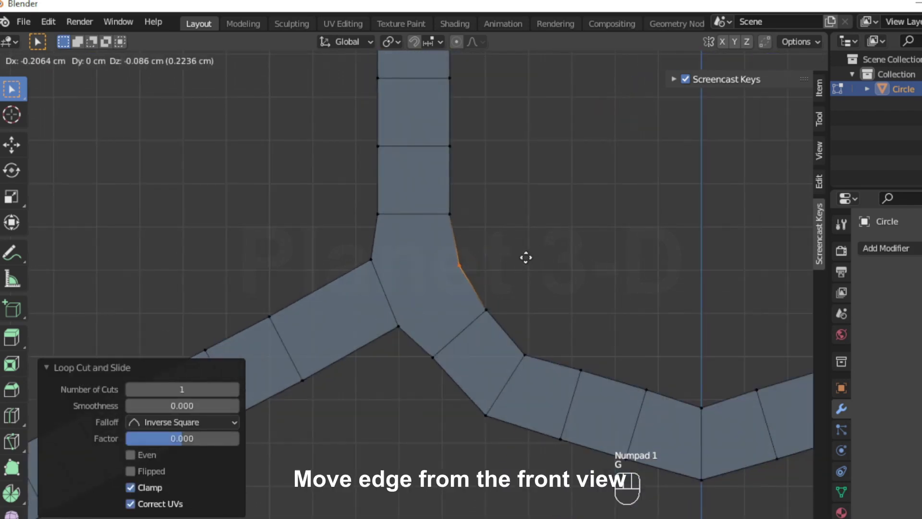
left_click(529, 254)
- Bevel the new edge on the junction's right side with a width of about 0.537 cm and 1 segment
key("ctrl+b")
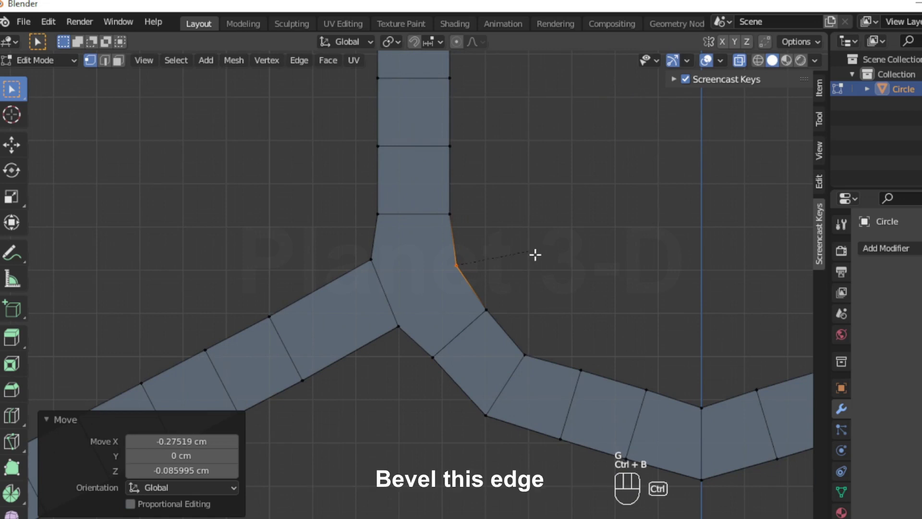
left_click(557, 269)
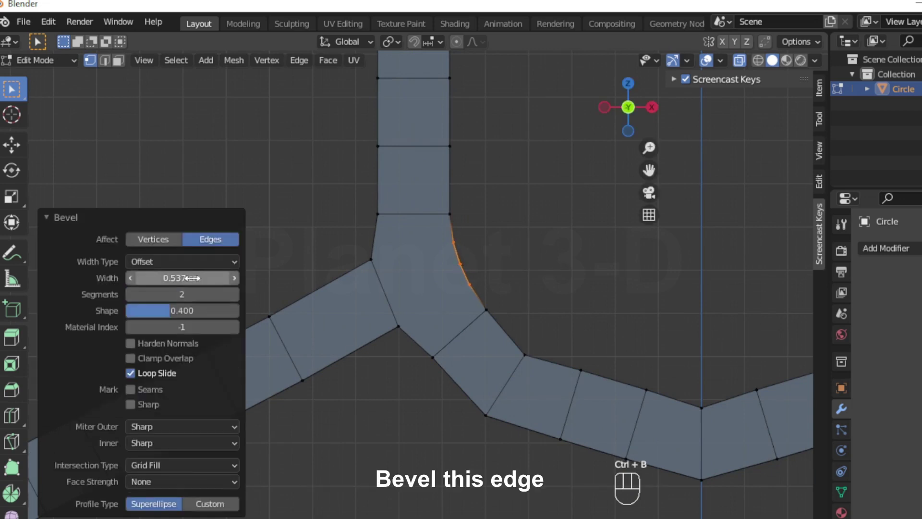
left_click(128, 293)
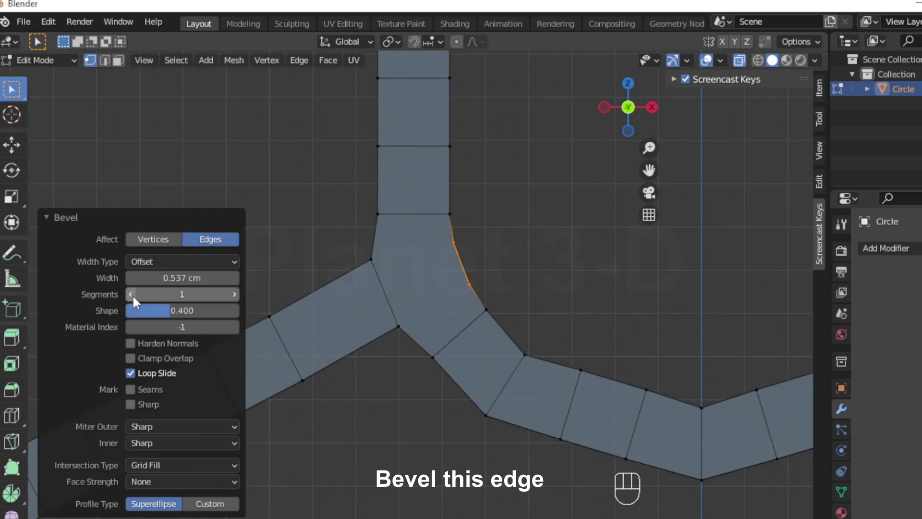
- Nudge the two beveled edges slightly inward, moving the lower one about -0.06 cm in X and -0.01 cm in Z
left_click_drag(430, 229, 492, 256)
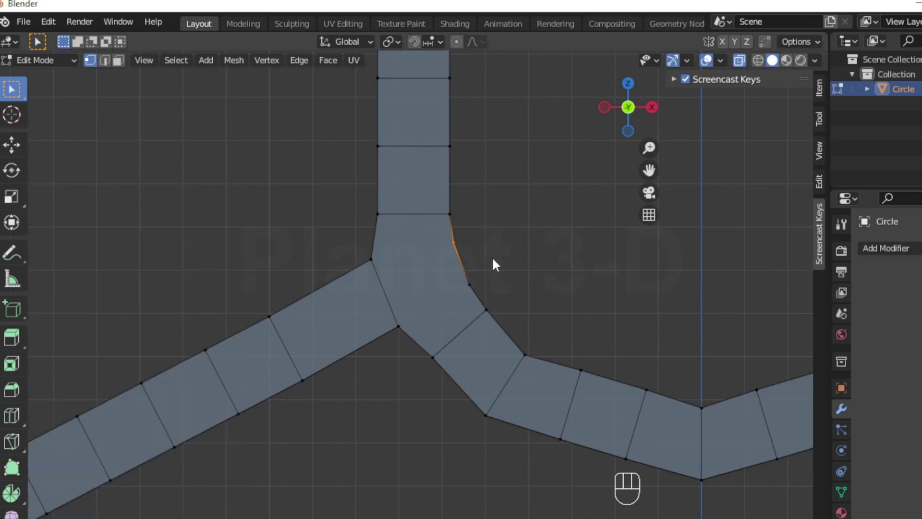
key("g")
left_click(489, 260)
left_click_drag(437, 264, 493, 294)
key("g")
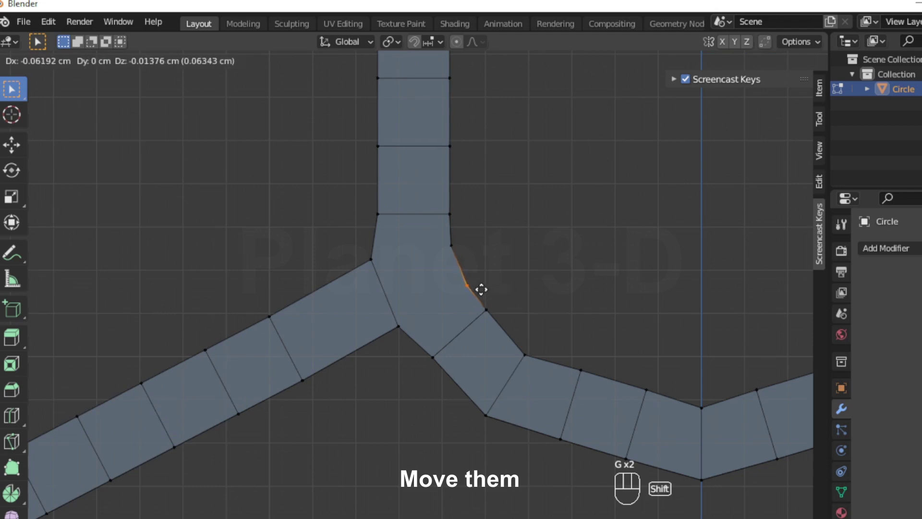
left_click(478, 288)
- On the junction's front face, connect the upper-left vertex to the upper beveled vertex and the lower-left vertex to the lower one
middle_click_drag(376, 252, 445, 266)
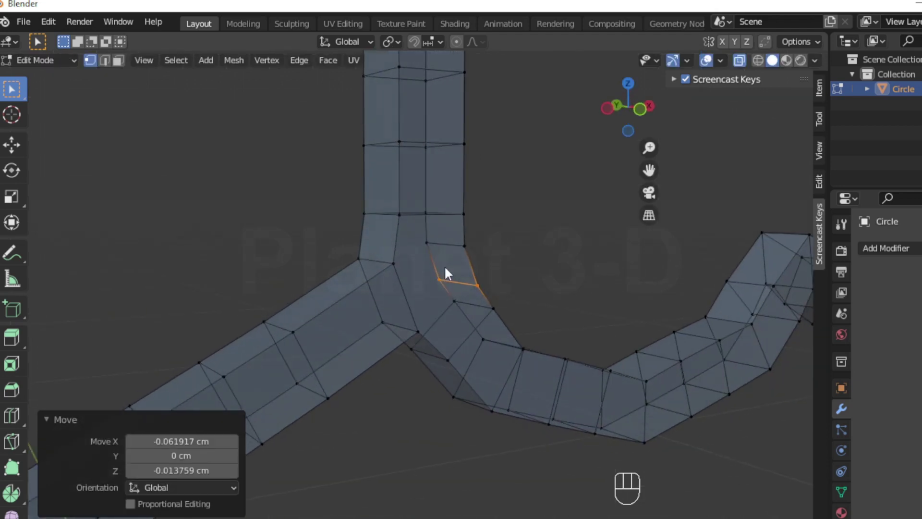
key("alt+z")
left_click(395, 262)
left_click(456, 245, "shift")
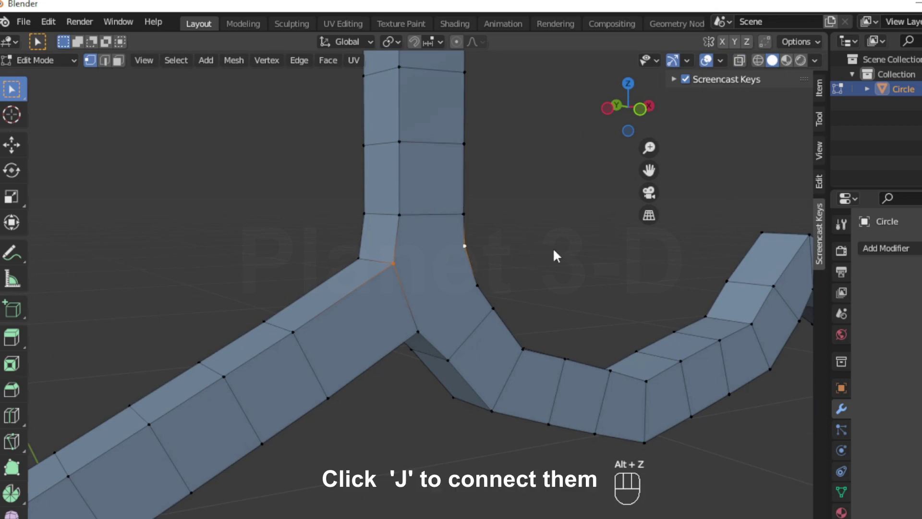
key("j")
left_click(422, 323)
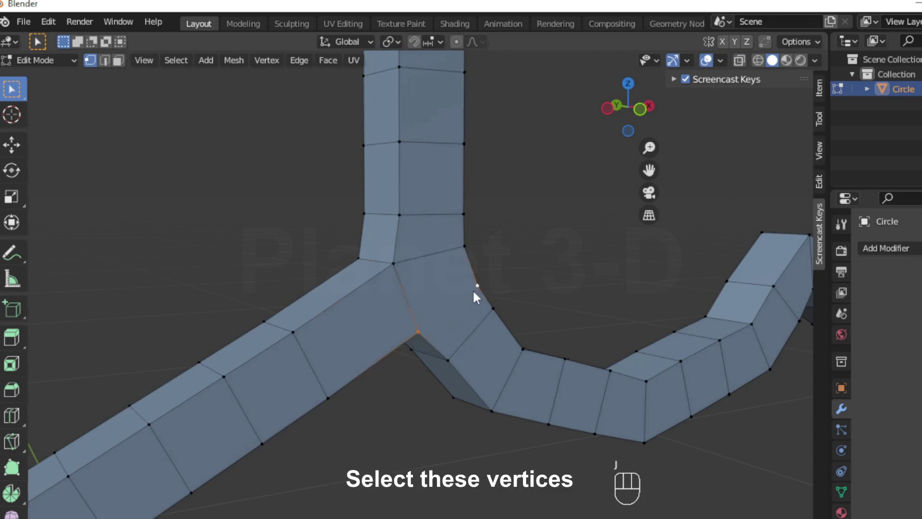
key("j")
- Connect the matching upper and lower vertex pairs across the back face of the junction
middle_click_drag(581, 253, 540, 284)
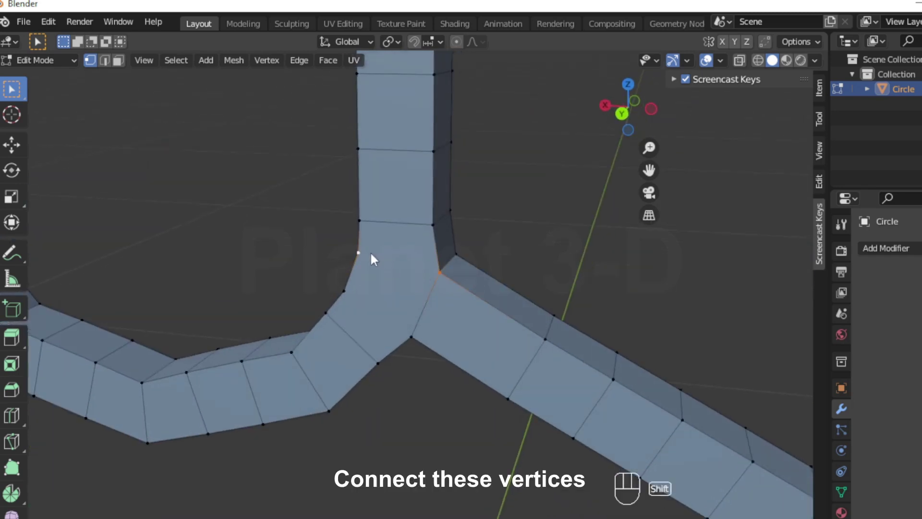
left_click(350, 291)
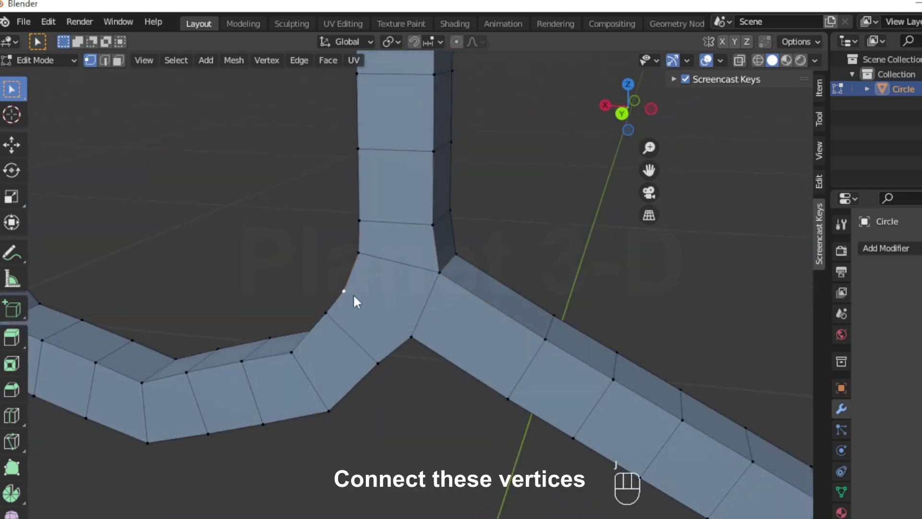
left_click(410, 331, "shift")
- With X-ray on in front view, move the edge loop just below the junction about 0.39 cm down to round the curve
key("KP_1")
left_click(411, 260, "ctrl")
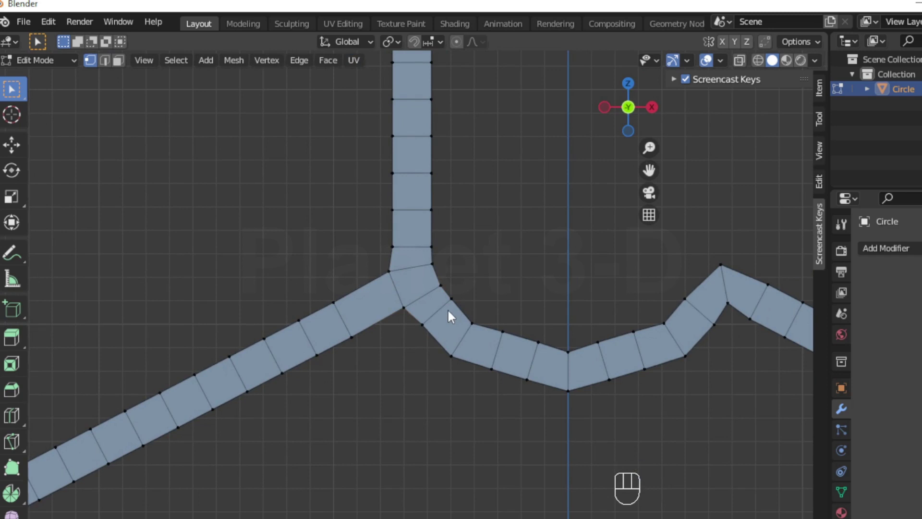
key("2")
key("alt+z")
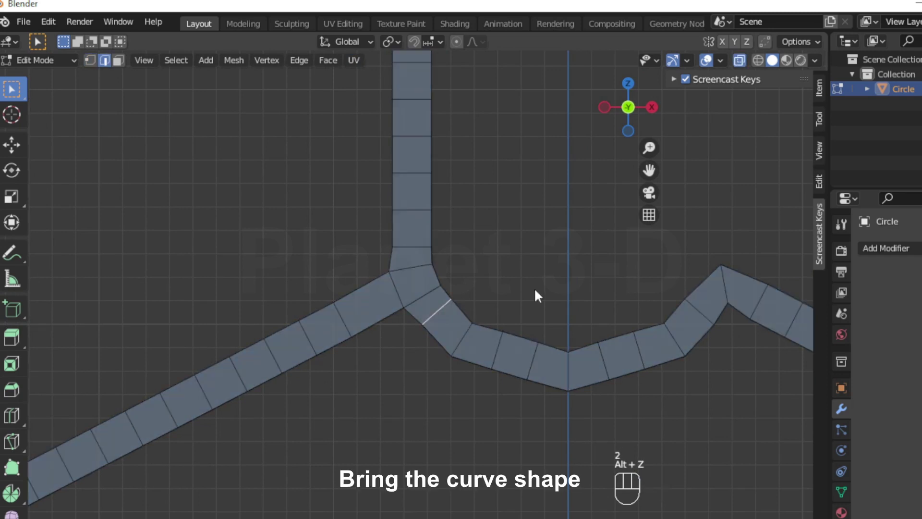
middle_click_drag(515, 318, 504, 291, "ctrl")
key("g")
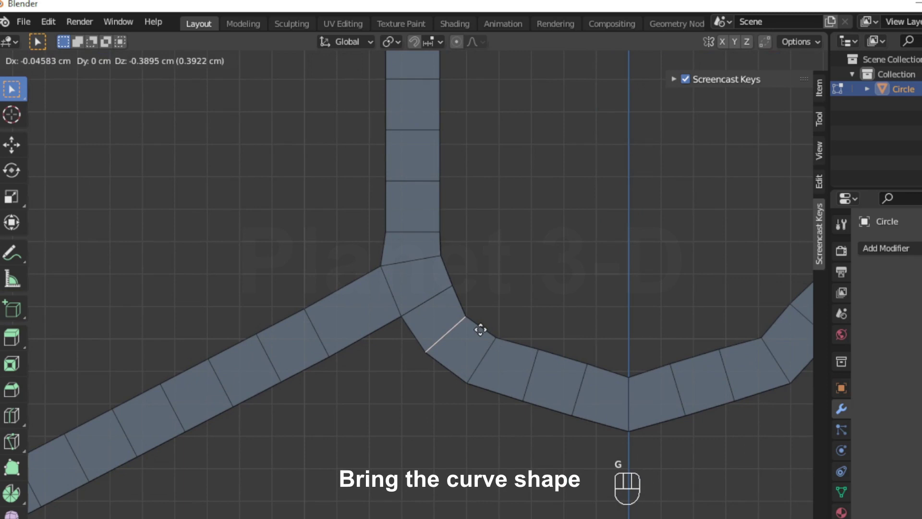
left_click(488, 327)
- Select the third edge loop on each side of the notch's centre line and move both about 0.36 cm down
middle_click_drag(492, 326, 372, 232, "shift")
left_click(377, 260, "alt")
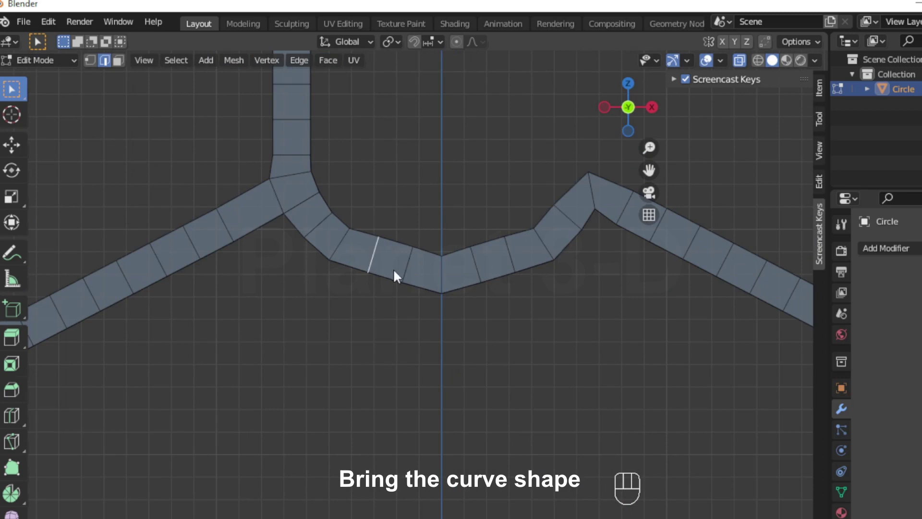
left_click(505, 254, "alt+shift")
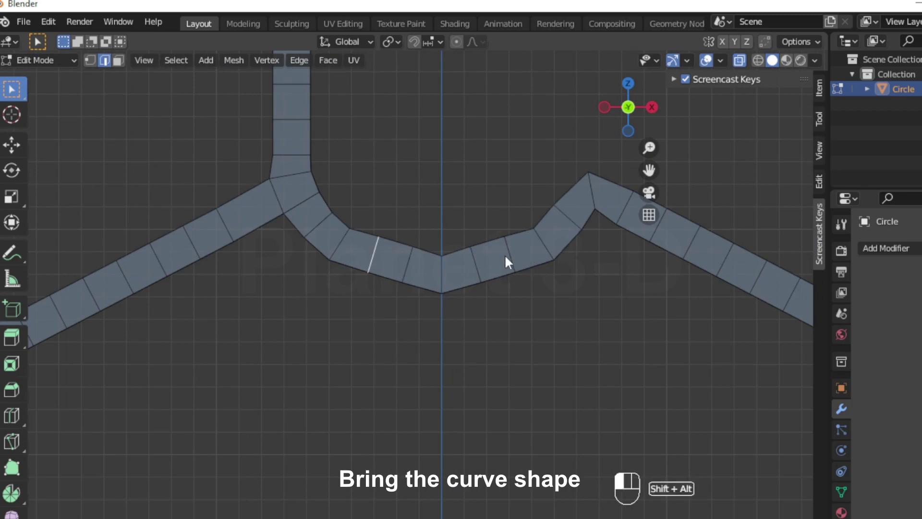
key("g")
left_click(501, 295)
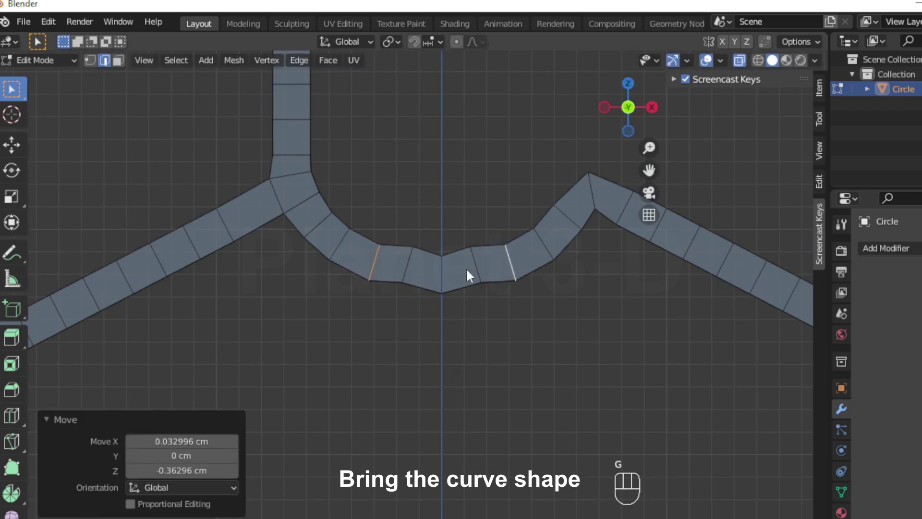
- Select the edge loops directly beside the notch's centre line and move both about 0.3 cm down along Z
left_click(471, 263, "alt")
left_click(414, 269, "alt+shift")
key("g")
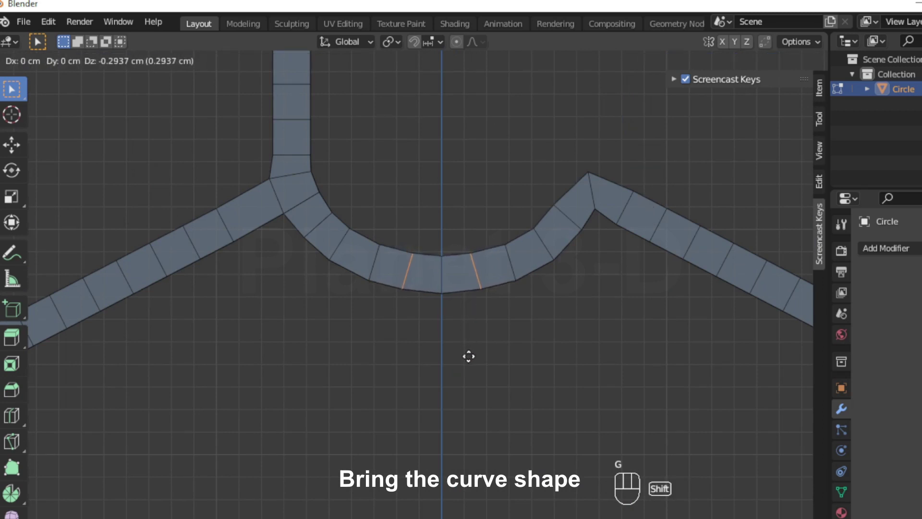
left_click(468, 357)
- In edge mode, dissolve the two intermediate edge loops between the bends on the outer side of the hanger's right corner
scroll(500, 303, "down", 3)
scroll(384, 325, "down", 4, "ctrl")
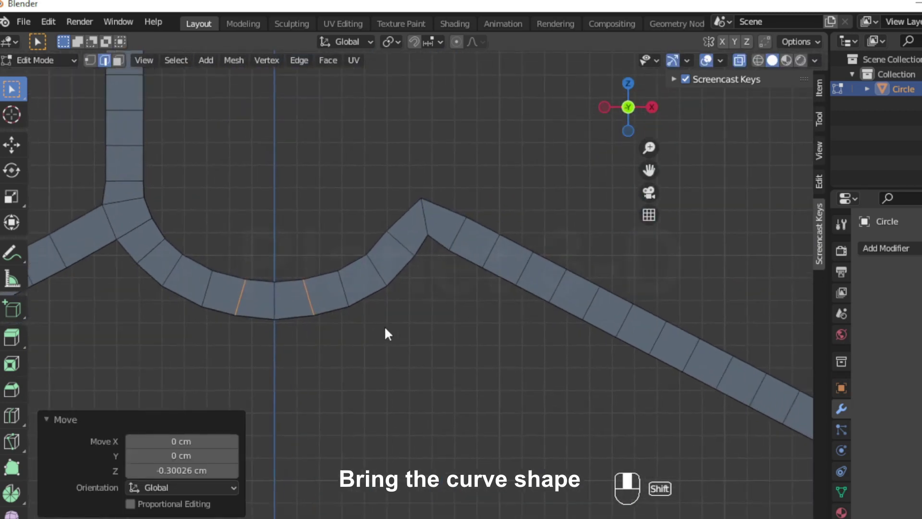
scroll(463, 305, "down", 3, "ctrl")
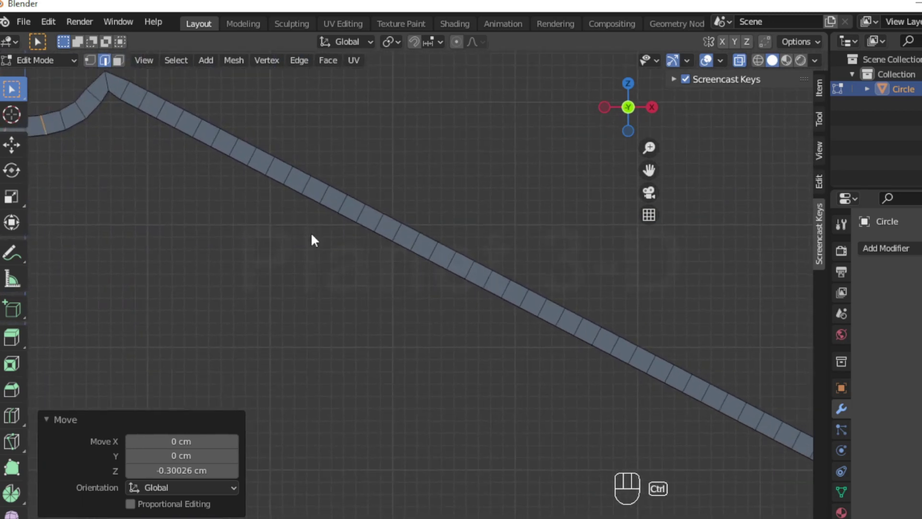
scroll(338, 262, "down", 3)
scroll(336, 260, "up", 1)
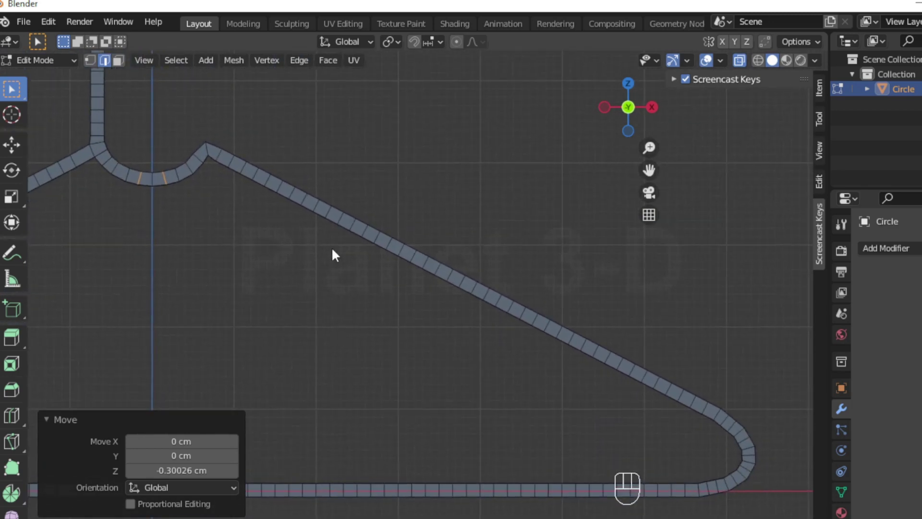
left_click_drag(499, 190, 590, 316)
key("KP_Decimal")
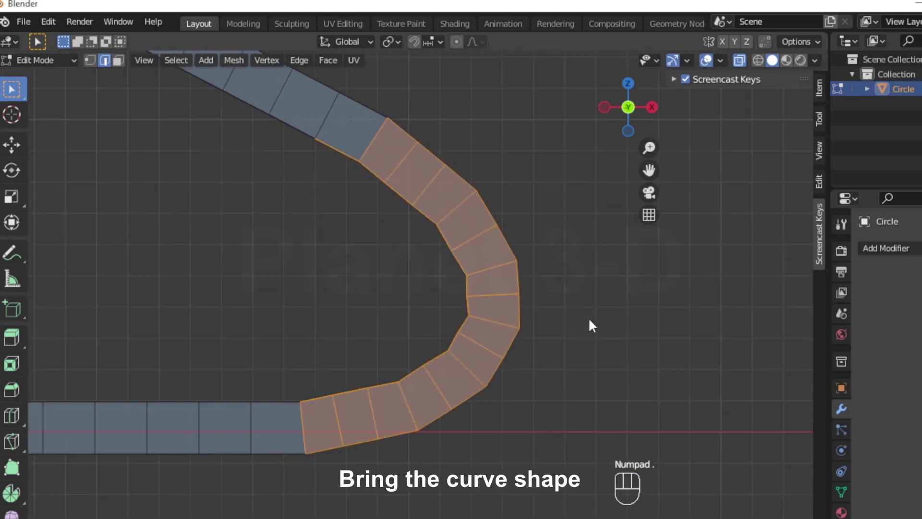
left_click(469, 240)
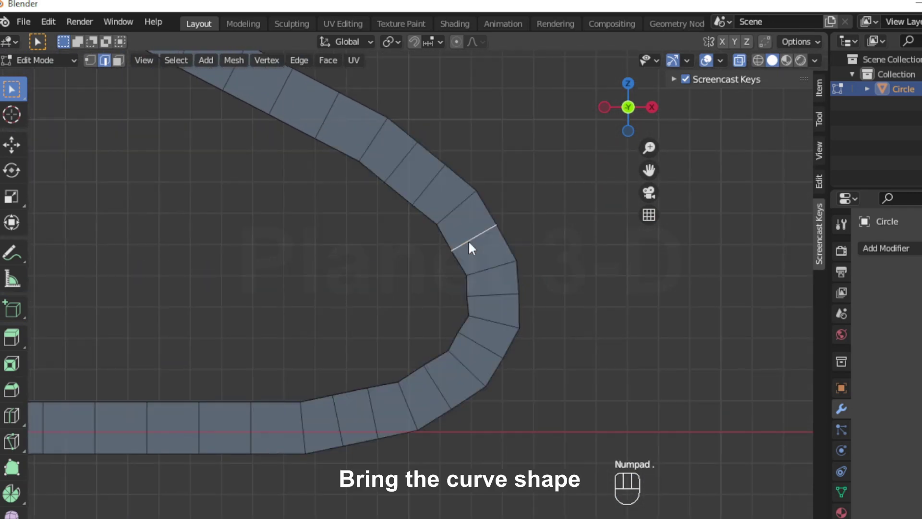
key("ctrl+x")
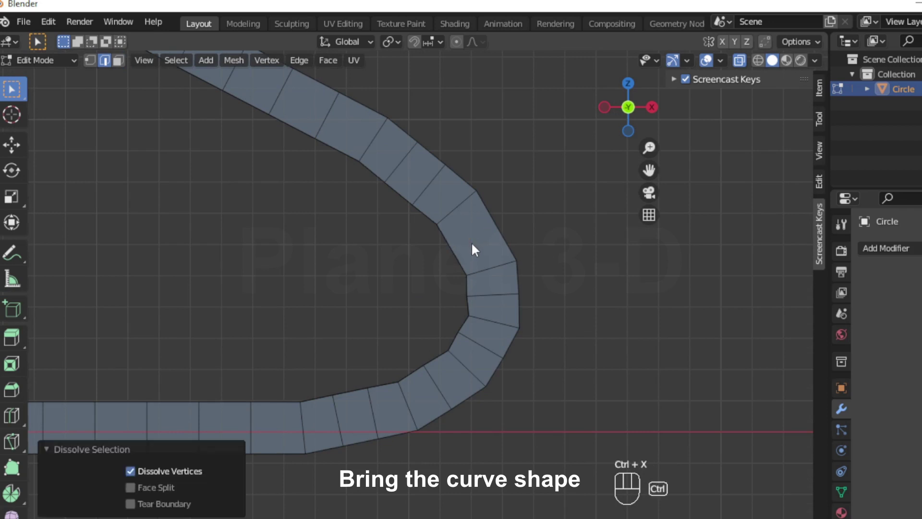
left_click(493, 294)
key("ctrl+x")
- Select the three intermediate edge loops along the lower curve of the hanger's right corner and dissolve them together
left_click(473, 346, "alt+shift")
left_click(436, 388, "alt+shift")
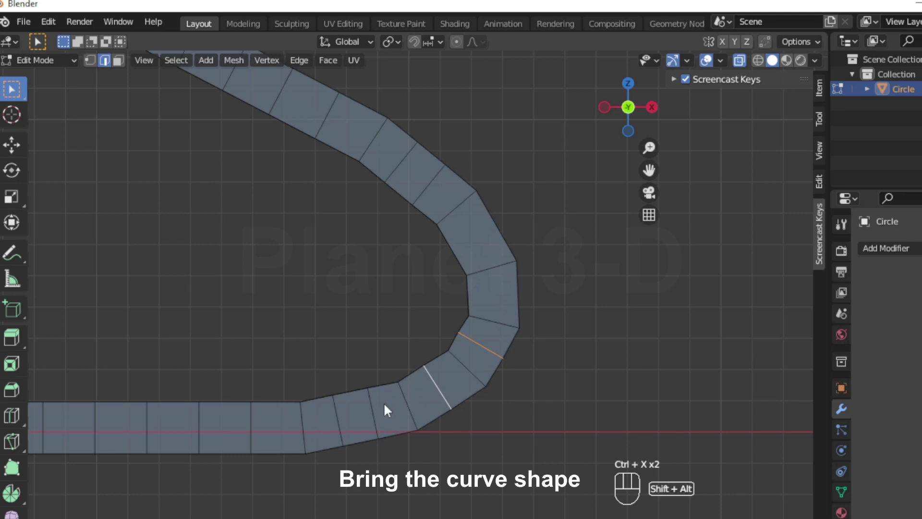
key("ctrl+x")
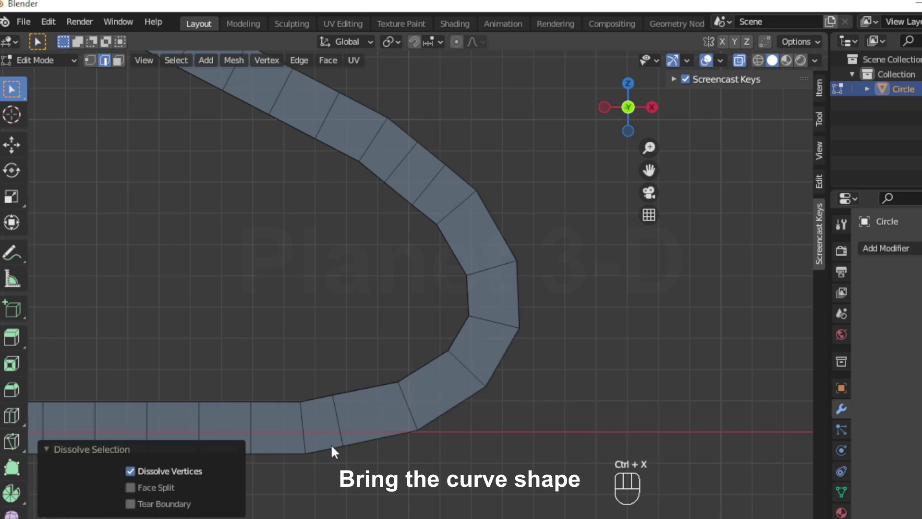
- Edge-slide the remaining loop near the bottom bar's right end by a 0.27 factor and move it about 0.07 cm down
left_click(338, 419)
key("g")
key("g")
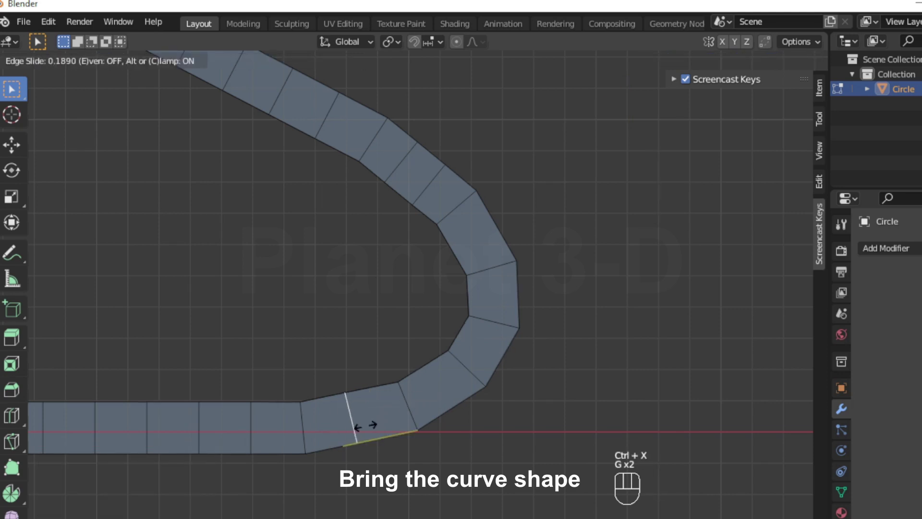
left_click(369, 429)
key("g")
key("shift")
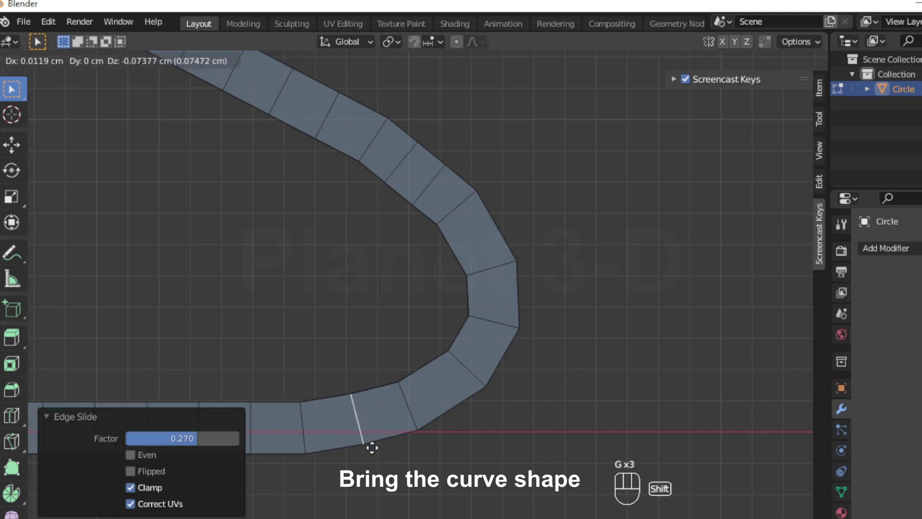
left_click(372, 448)
- Dissolve the first edge loop past the bend where the right arm meets the corner curve
middle_click(467, 270, "alt")
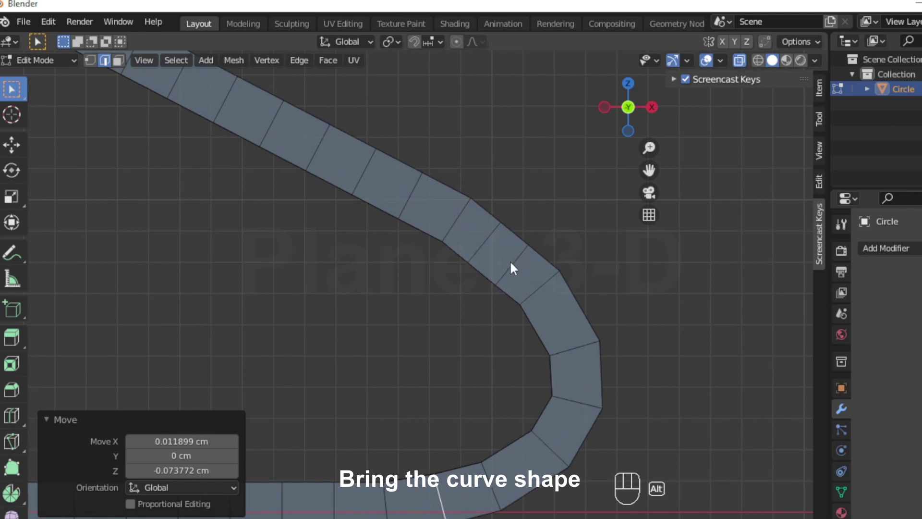
left_click(511, 263)
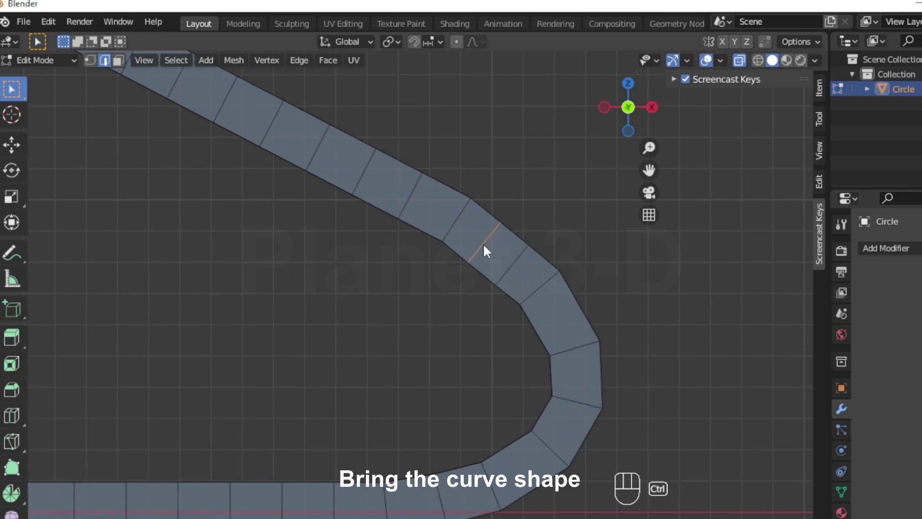
key("ctrl+x")
- Edge-slide the remaining loop on the right corner's upper curve by 0.23 and move it about 0.04 cm along X and 0.07 cm up
left_click(512, 269)
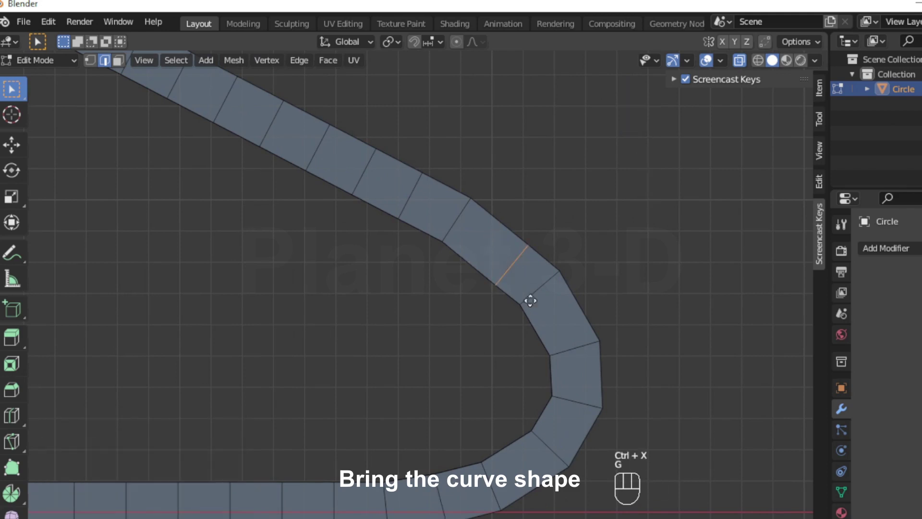
key("g")
key("g")
left_click(521, 290)
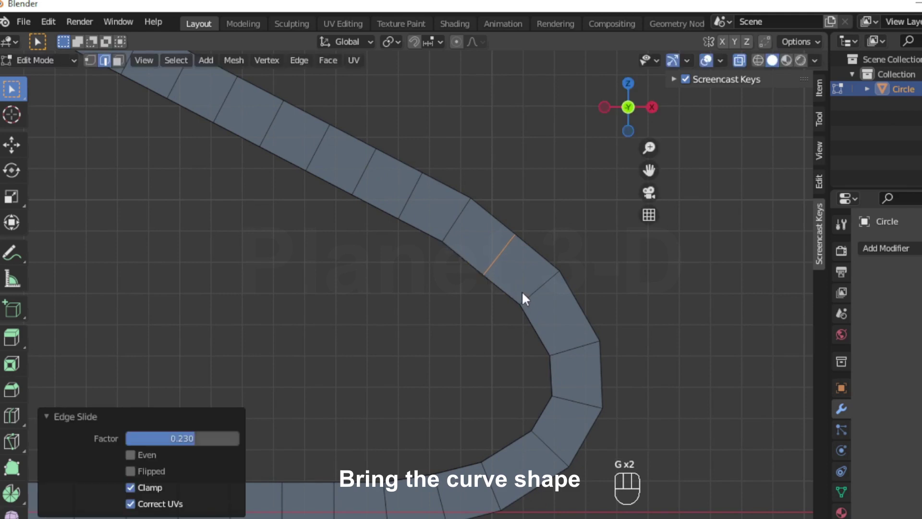
key("g")
left_click(535, 272)
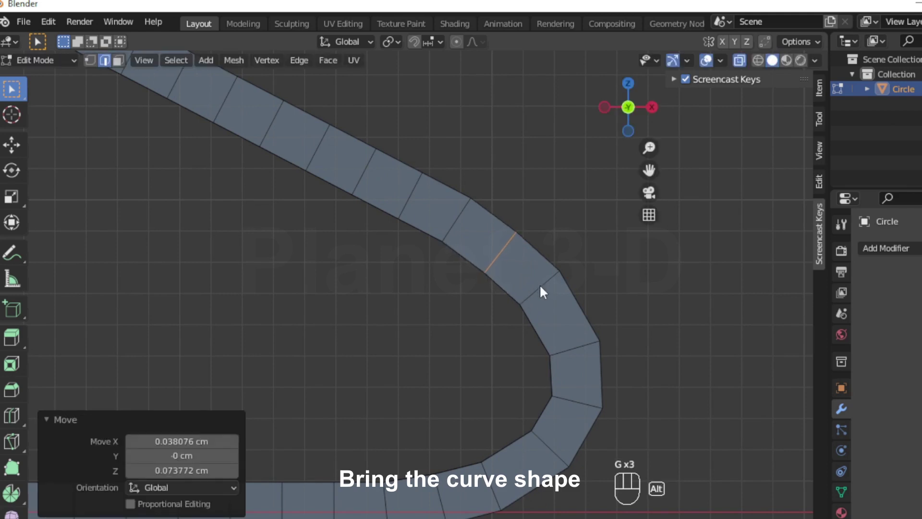
- Edge-slide the next loop down the right corner's curve by a factor of about 0.14
left_click(540, 284)
key("g")
key("g")
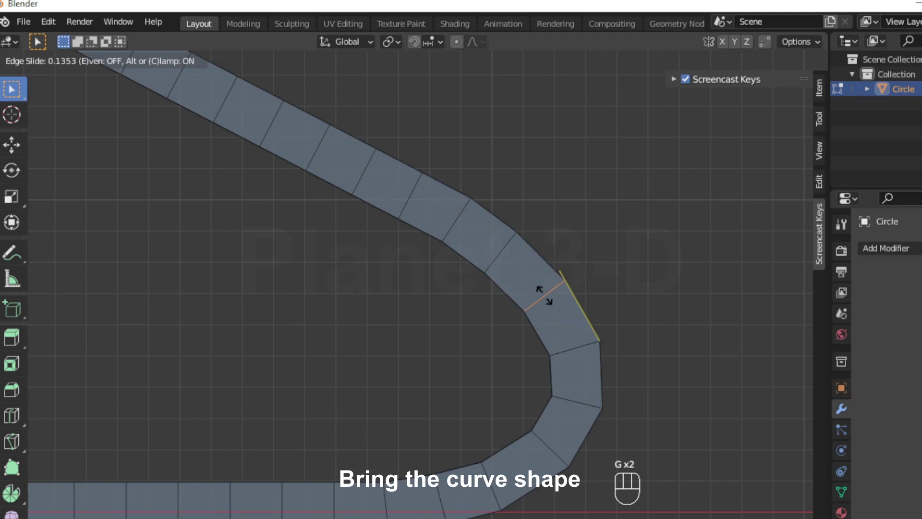
left_click(543, 295)
- Dissolve all cross edge loops along the straight right arm, box-selecting its edges and deselecting the lengthwise ones first
middle_click_drag(397, 294, 523, 368, "ctrl")
middle_click_drag(308, 286, 539, 365, "shift")
middle_click_drag(336, 262, 221, 150, "ctrl")
left_click_drag(107, 84, 572, 347)
middle_click_drag(536, 328, 317, 213, "shift")
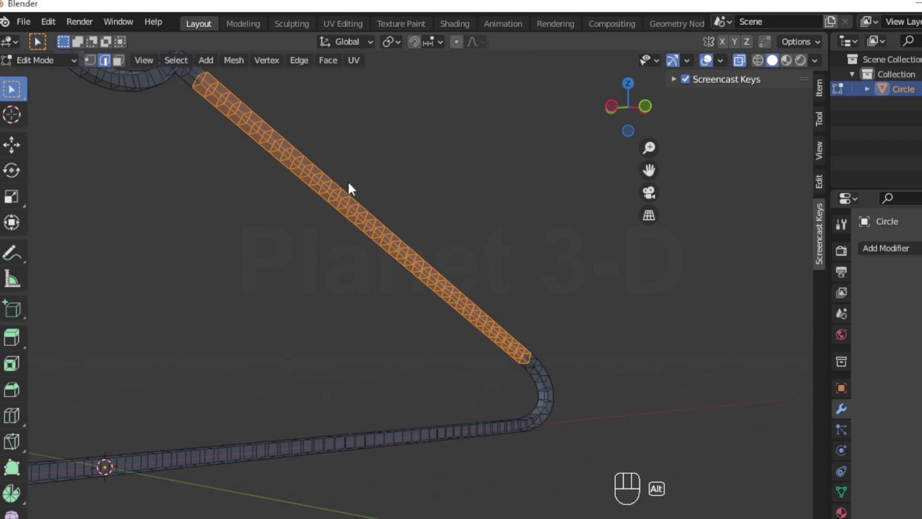
key("ctrl+z")
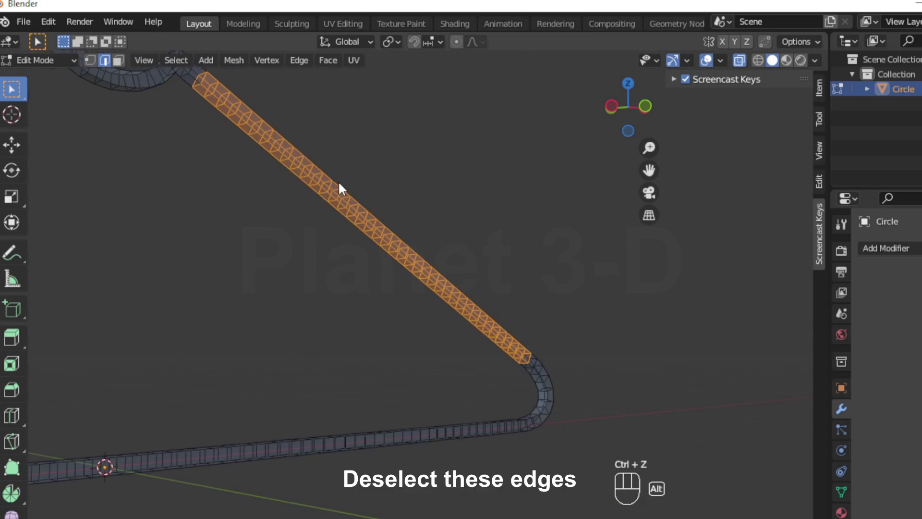
left_click(336, 185, "alt+shift")
left_click(330, 192, "alt+shift")
left_click(324, 203, "alt+shift")
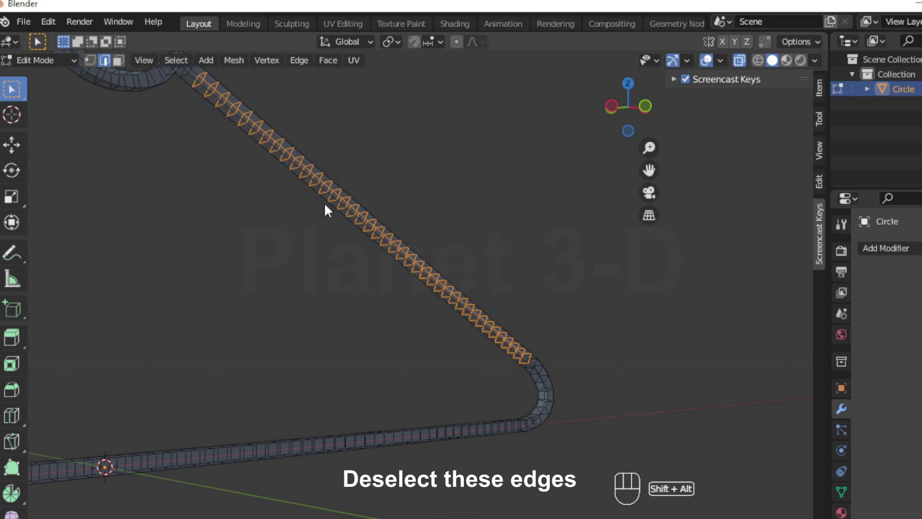
middle_click_drag(446, 206, 373, 249)
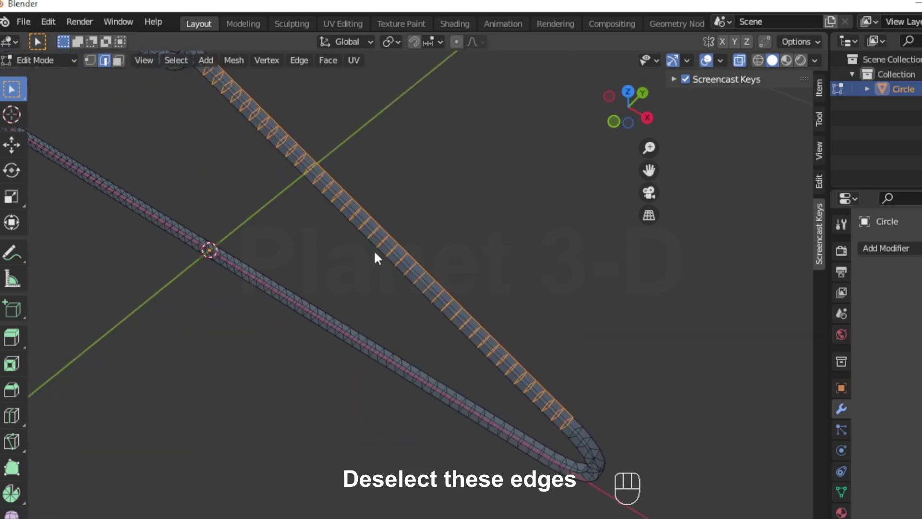
left_click(367, 209, "alt+shift")
middle_click_drag(243, 252, 412, 209)
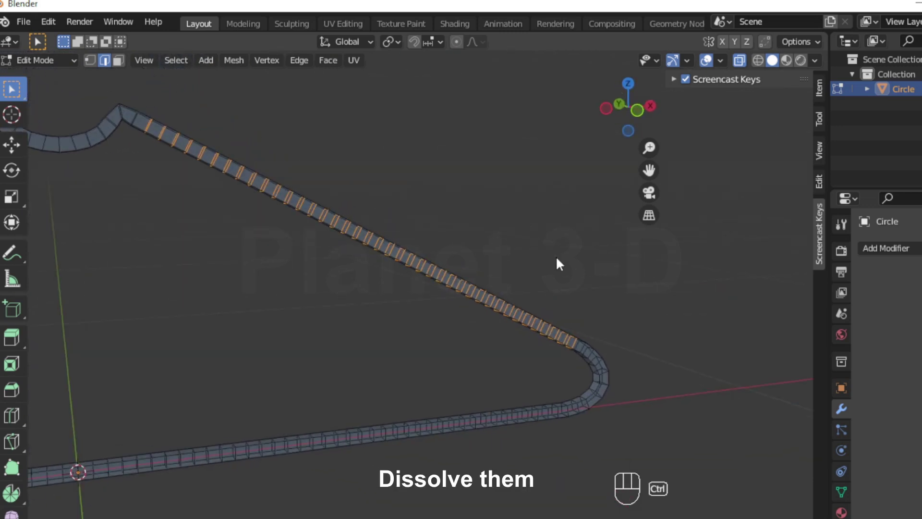
key("ctrl+x")
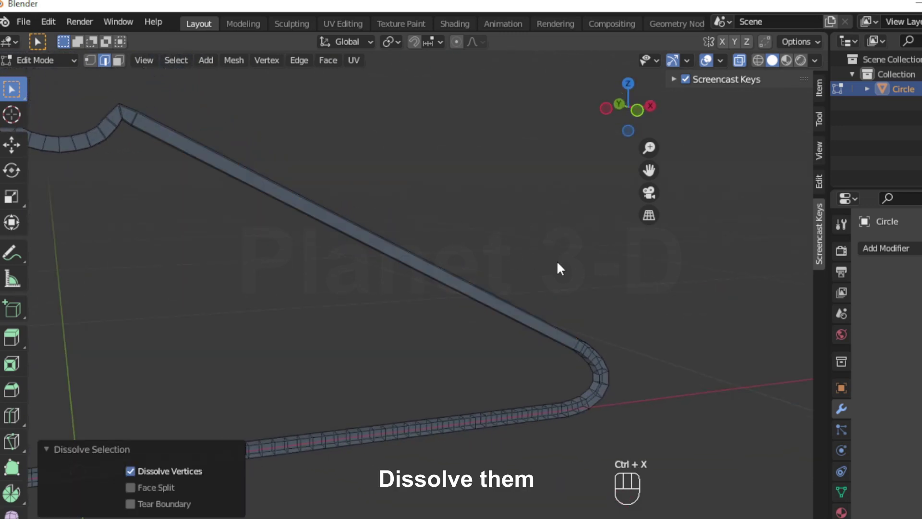
- In front view, dissolve the surplus edge loops between the bends around the hanger's left corner
middle_click_drag(620, 268, 462, 279)
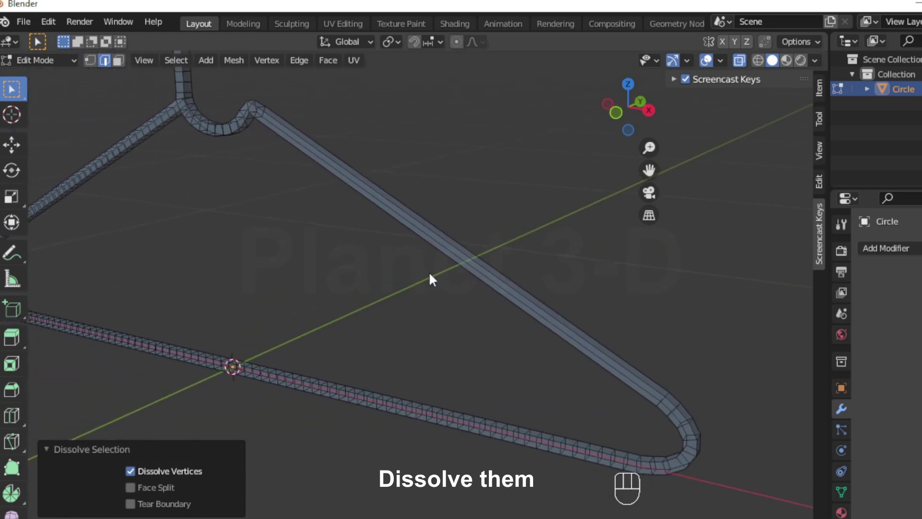
key("KP_1")
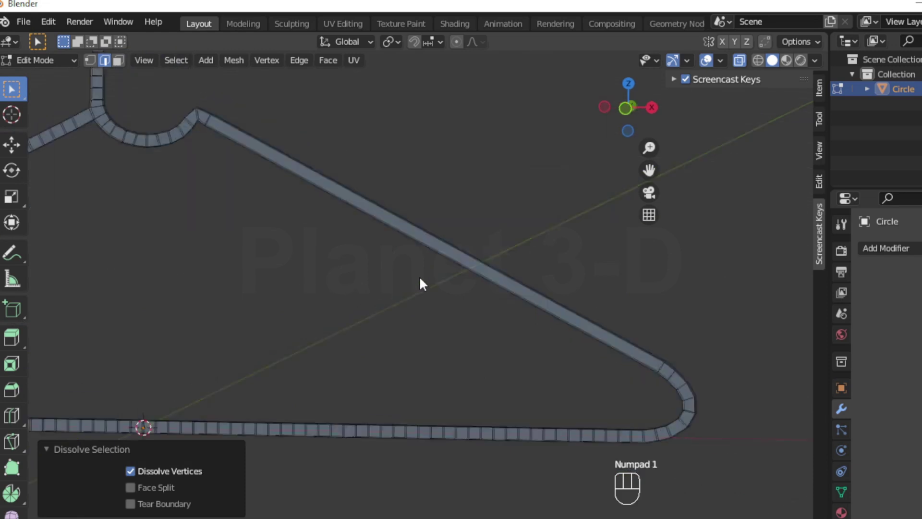
middle_click_drag(420, 276, 691, 273, "shift")
middle_click_drag(349, 319, 402, 282, "shift")
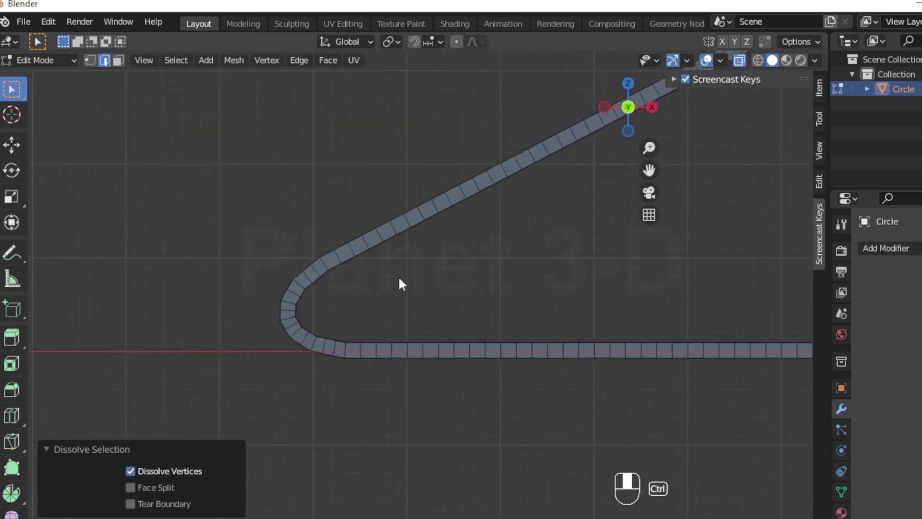
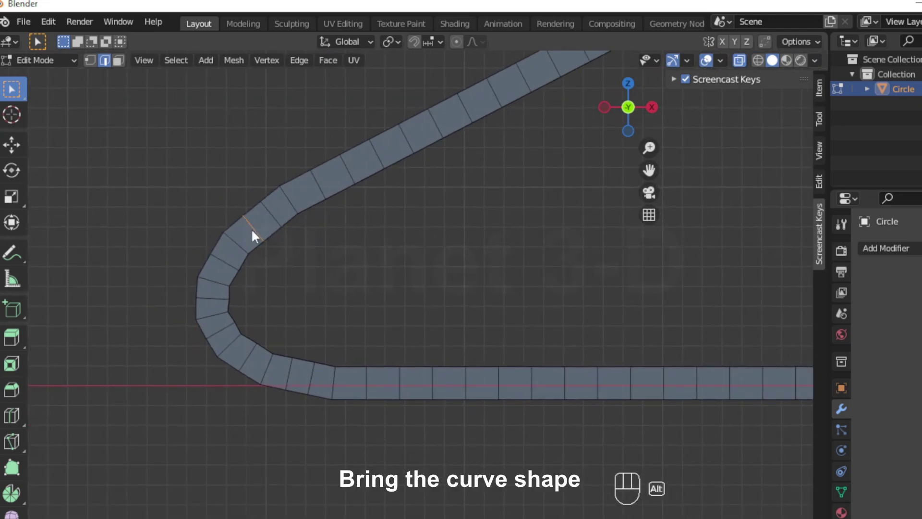
key("ctrl+x")
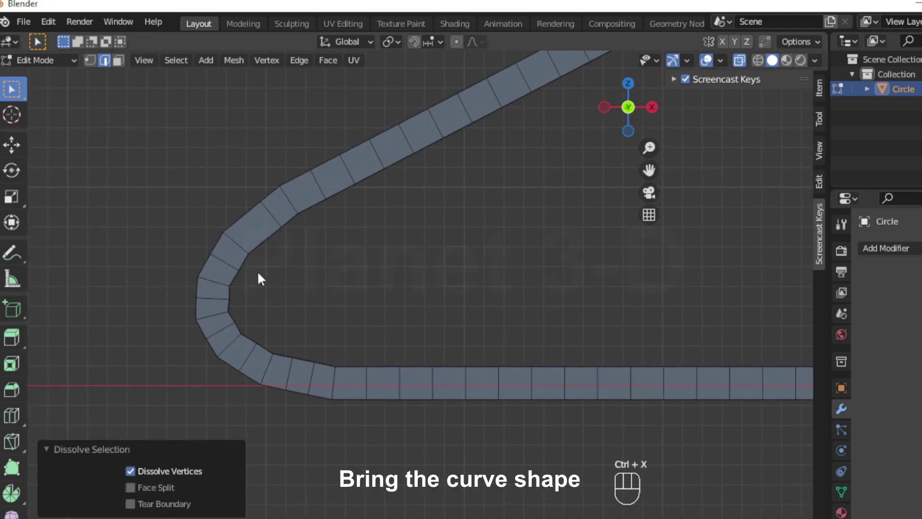
left_click(229, 259, "alt")
left_click(219, 294, "alt+shift")
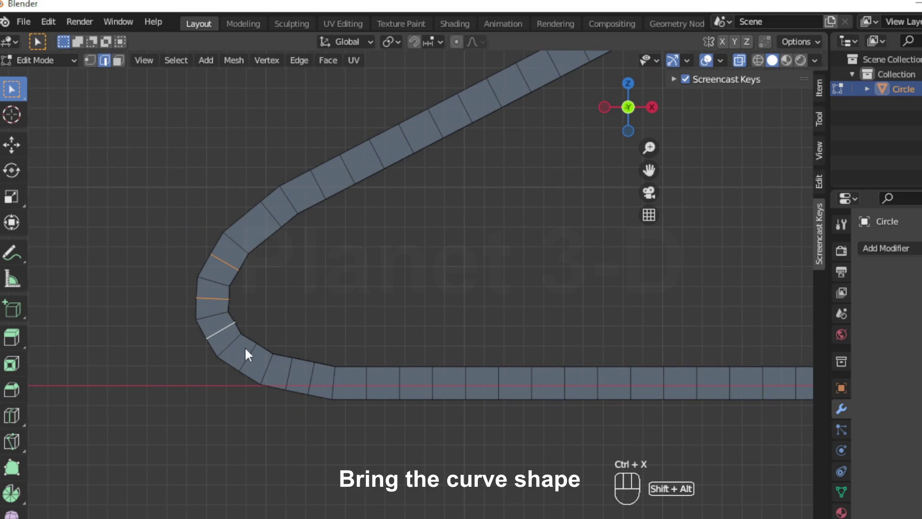
key("ctrl+x")
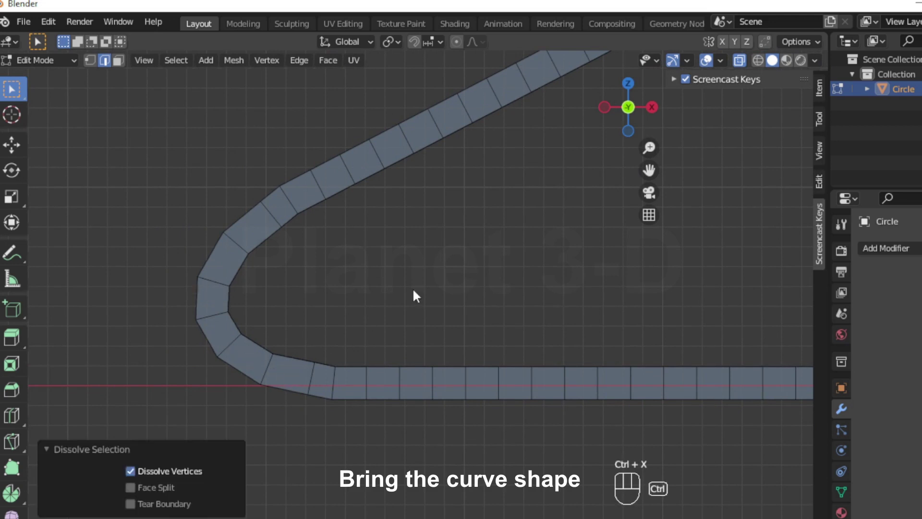
- Move the left corner's upper loop about -0.34 cm in X and -0.12 cm in Z, and nudge its outer loop about 0.08 cm up
left_click(205, 254)
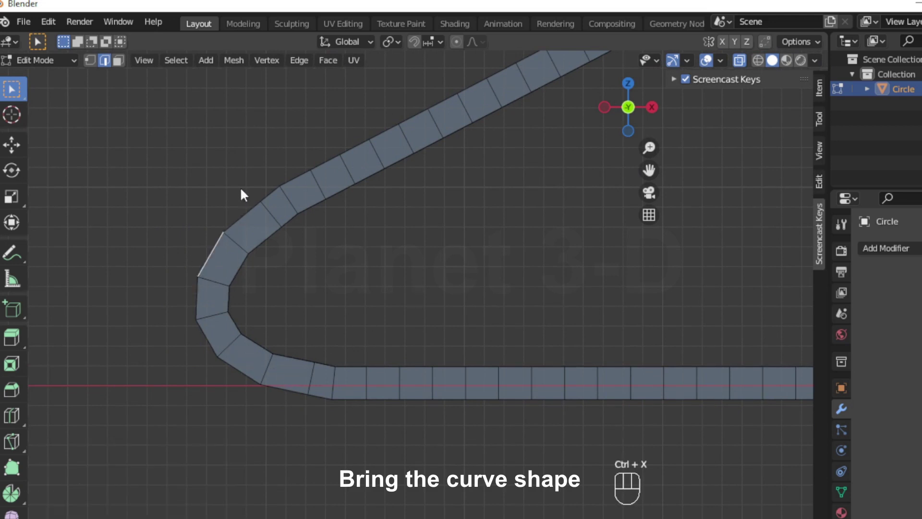
left_click(274, 210)
key("g")
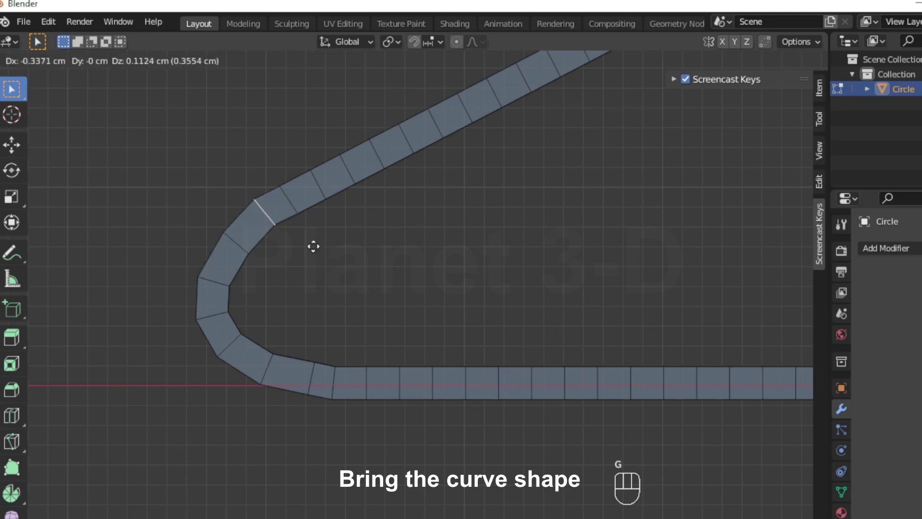
left_click(312, 293)
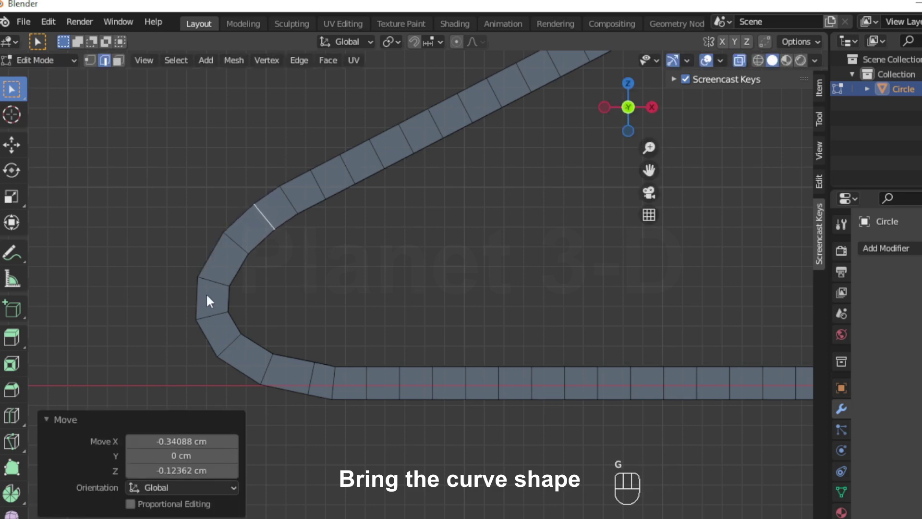
left_click(205, 279)
key("g")
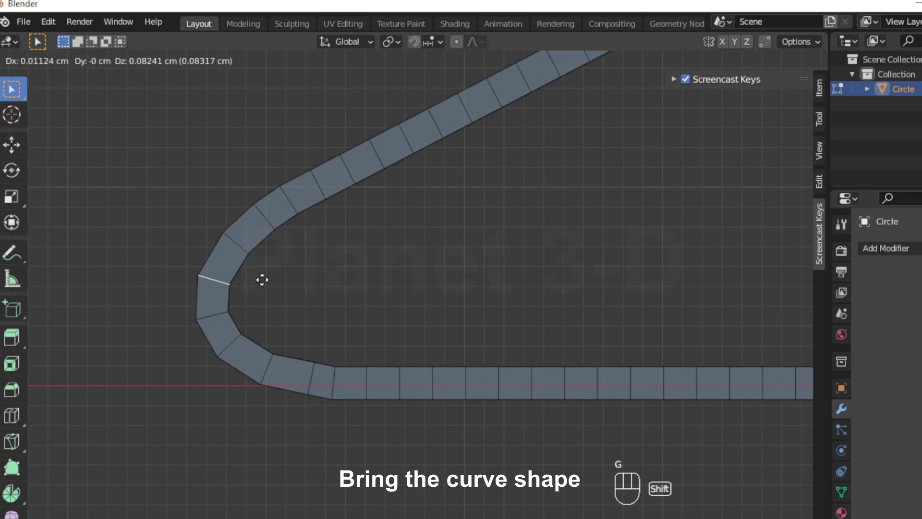
left_click(263, 280)
- Move the edge loop where the left corner meets the bottom bar about -0.31 cm in X and -0.11 cm in Z
left_click(312, 376)
key("g")
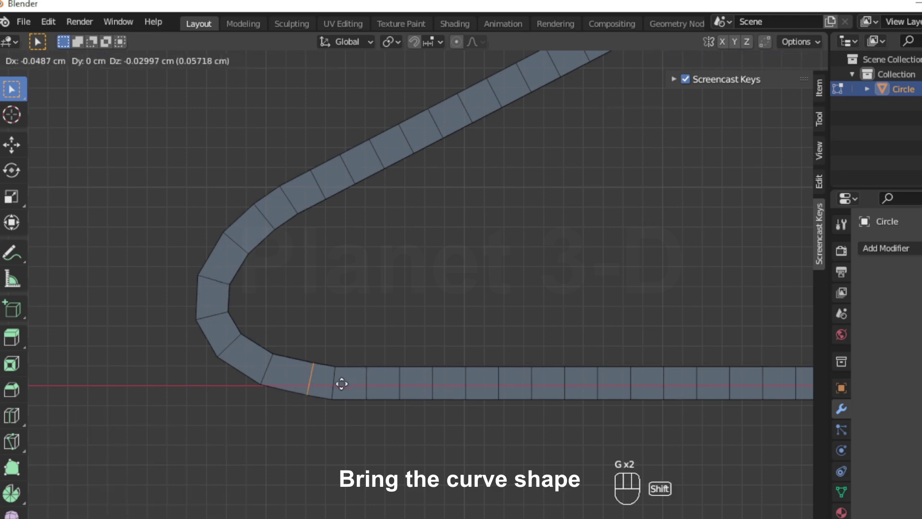
left_click(298, 395)
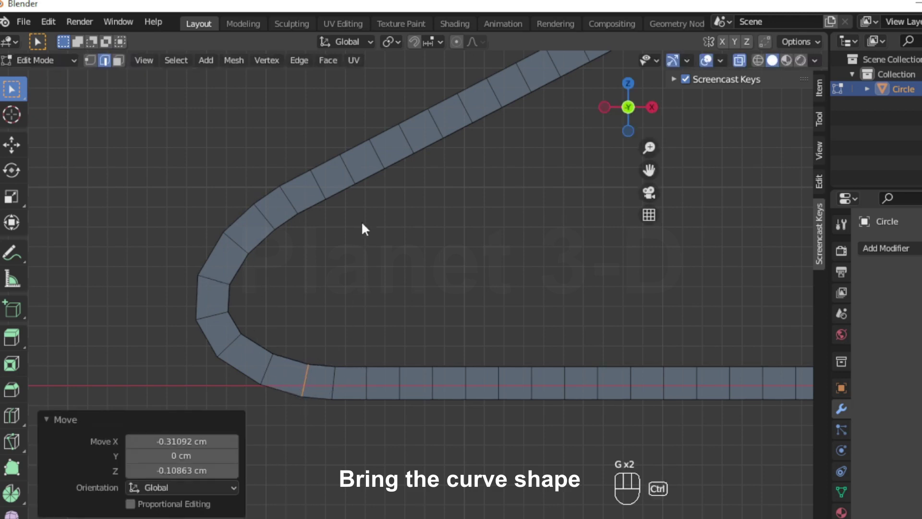
- Dissolve all cross edge loops along the straight bottom bar, box-selecting its edges and deselecting the lengthwise ones first
scroll(241, 185, "up", 1)
scroll(601, 390, "down", 4)
middle_click_drag(649, 368, 314, 301, "shift")
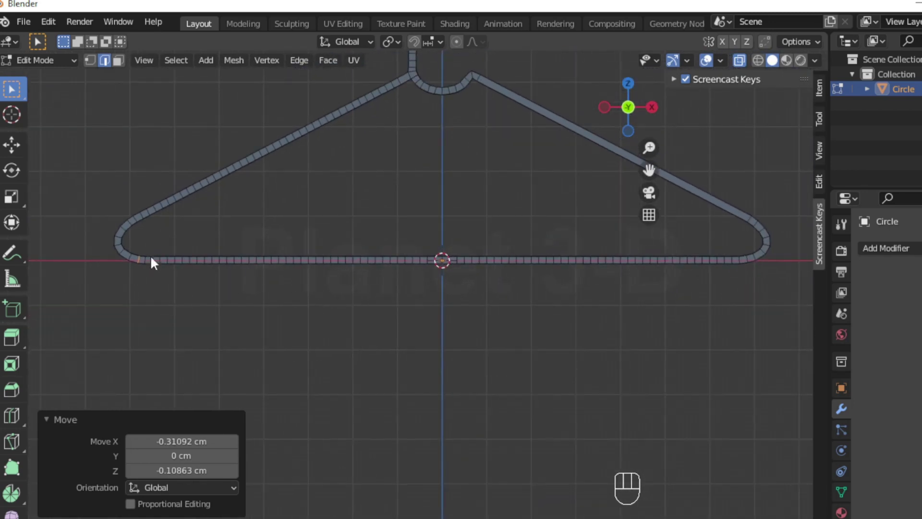
left_click_drag(147, 248, 734, 322)
scroll(469, 299, "up", 2)
middle_click_drag(470, 298, 468, 322)
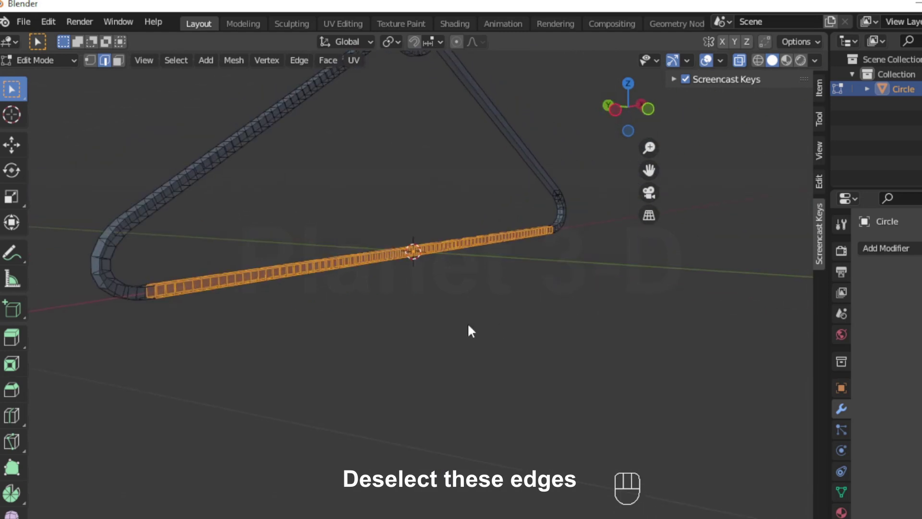
middle_click_drag(338, 324, 353, 302)
scroll(282, 252, "down", 3)
middle_click_drag(281, 252, 309, 248)
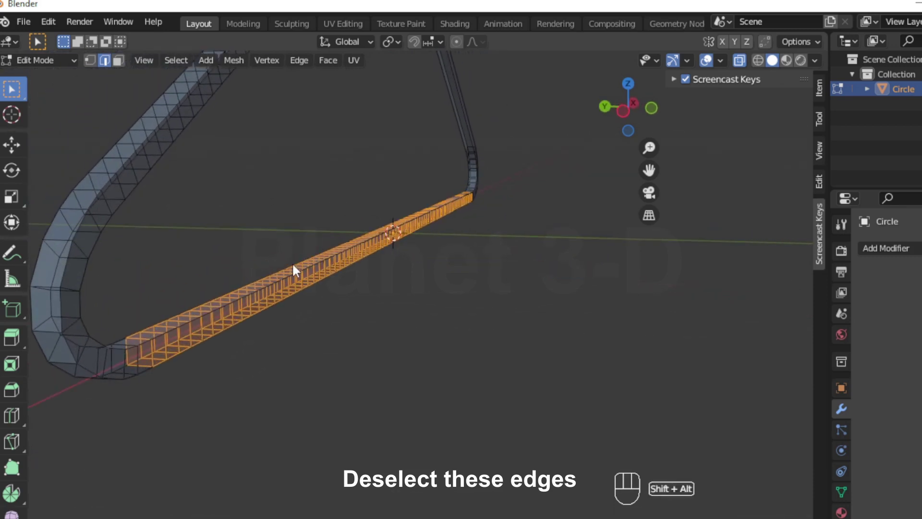
left_click(133, 335, "alt+shift")
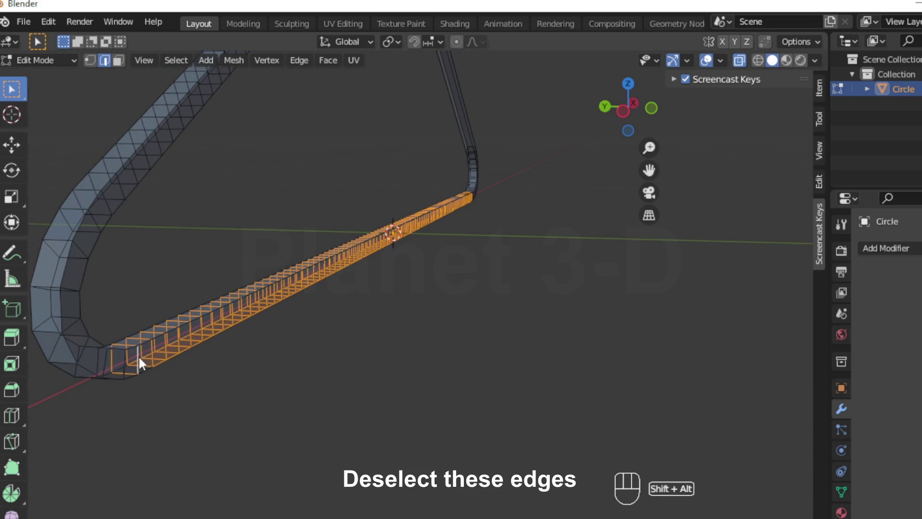
key("ctrl+z")
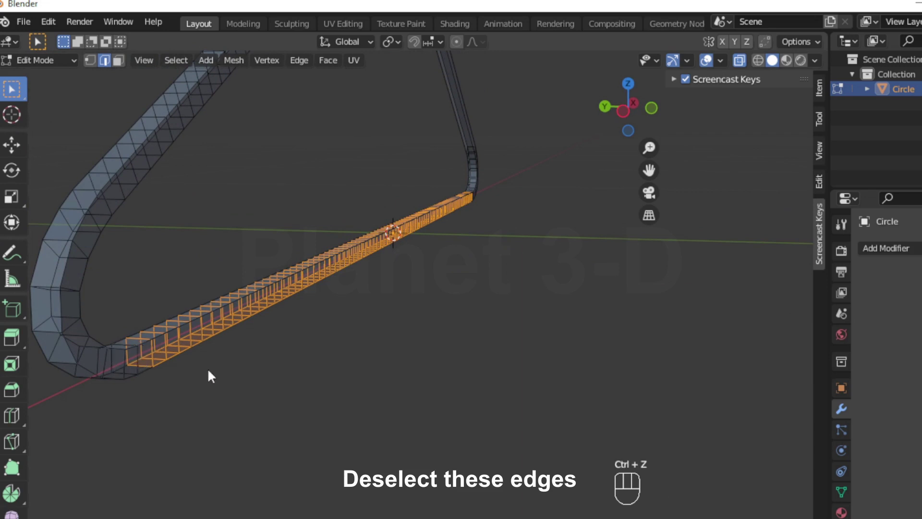
left_click(167, 360, "alt+shift")
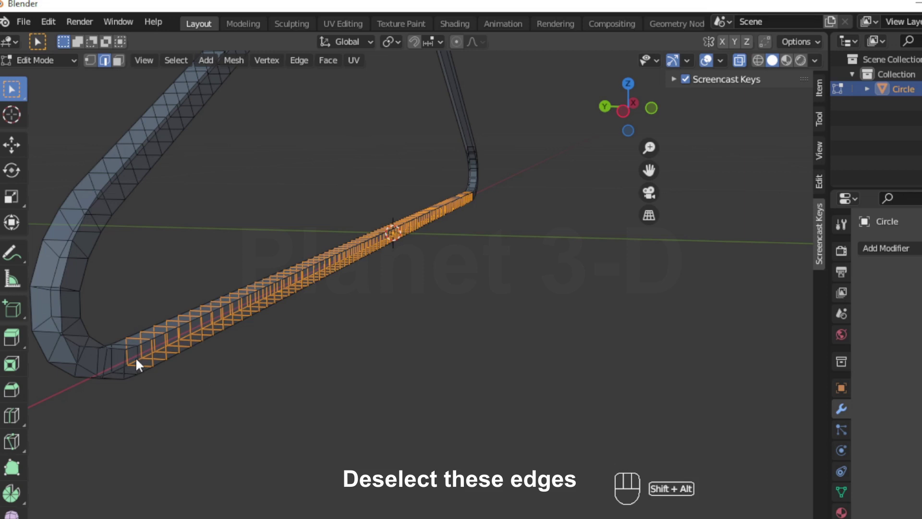
middle_click_drag(183, 353, 238, 373)
left_click(464, 400, "alt+shift")
middle_click_drag(462, 397, 425, 413)
middle_click_drag(661, 422, 616, 438, "shift")
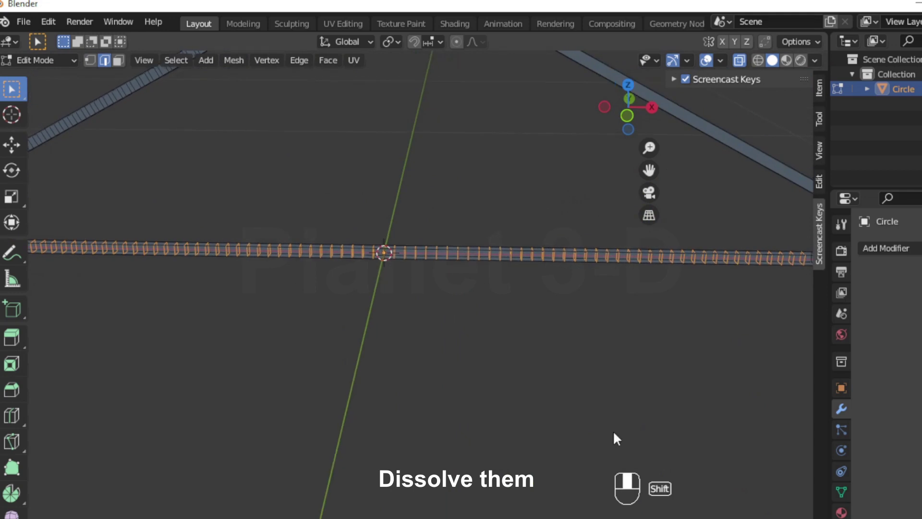
mouse_move(453, 424)
middle_mouse_down()
mouse_move(481, 412)
mouse_move(395, 426)
mouse_move(454, 411)
middle_mouse_up()
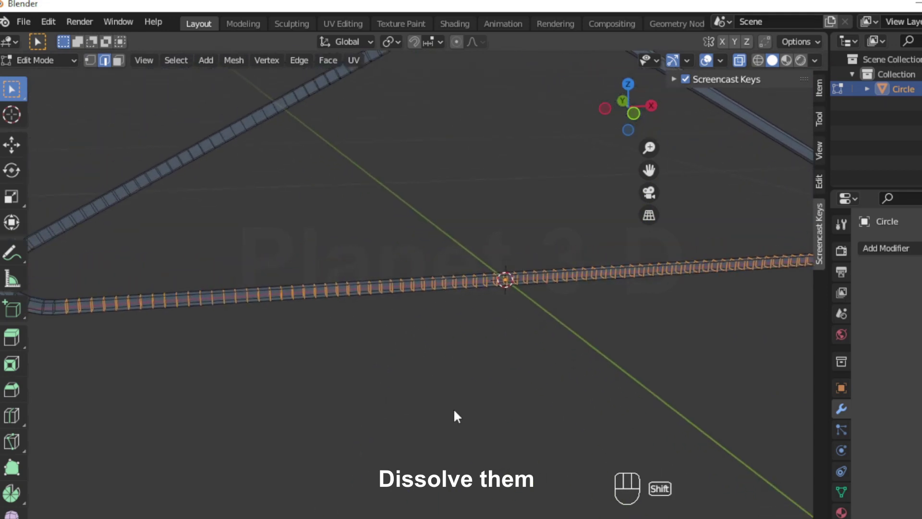
middle_click_drag(568, 350, 434, 286, "ctrl")
key("ctrl+x")
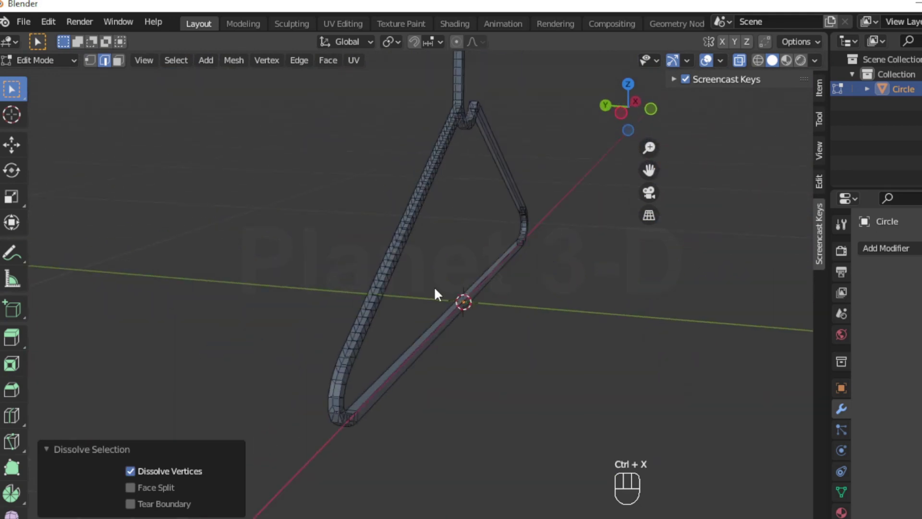
- In front view, add one edge loop across the upper end of the left arm beside the hook junction, with a slide factor of about 0.302
key("KP_1")
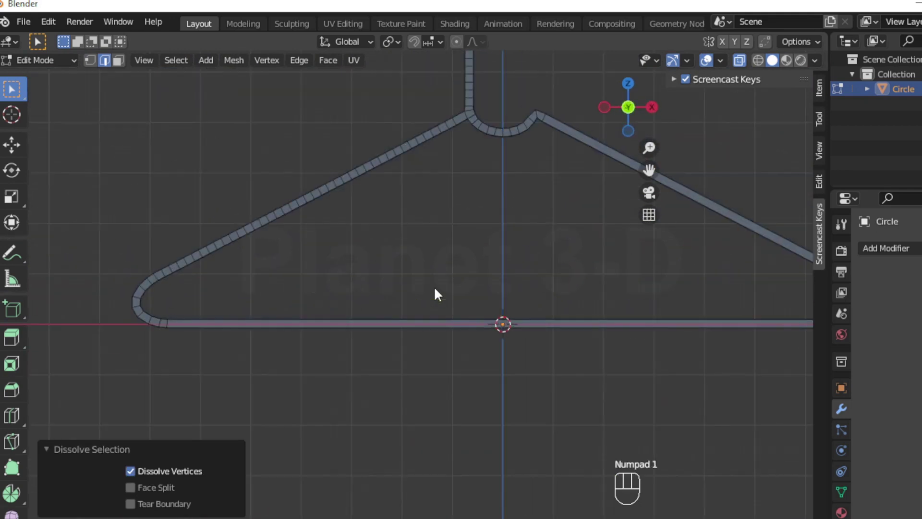
key("ctrl+r")
left_click(460, 110)
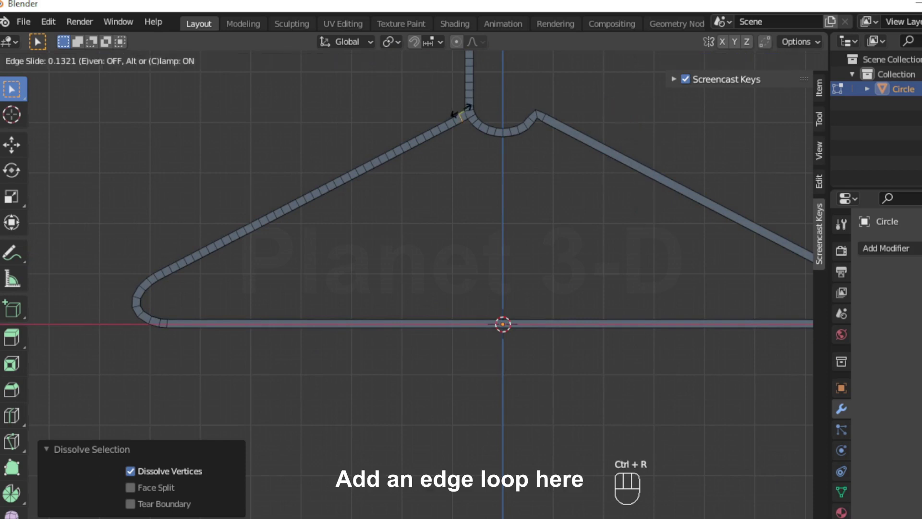
left_click(460, 113)
- Dissolve all cross edge loops along the straight left arm, box-selecting its edges and deselecting the lengthwise ones first
left_click_drag(164, 133, 465, 283)
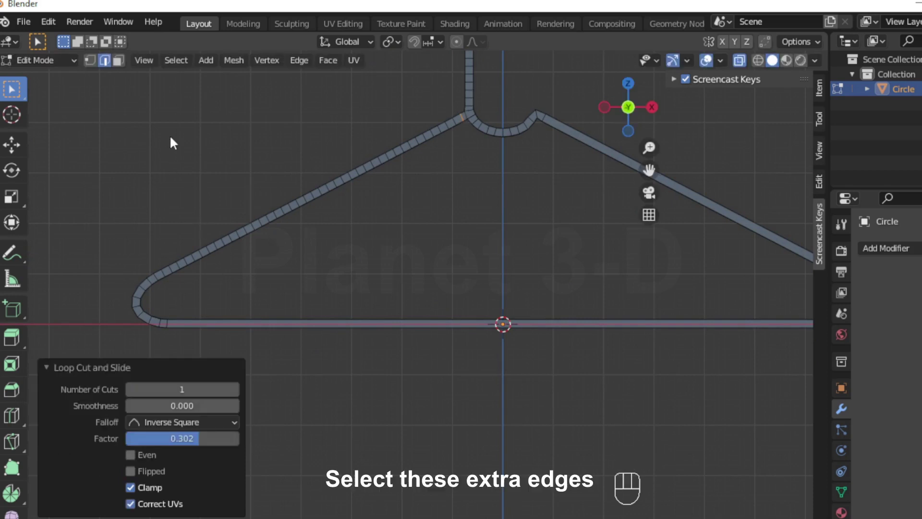
left_click_drag(402, 90, 457, 147, "shift")
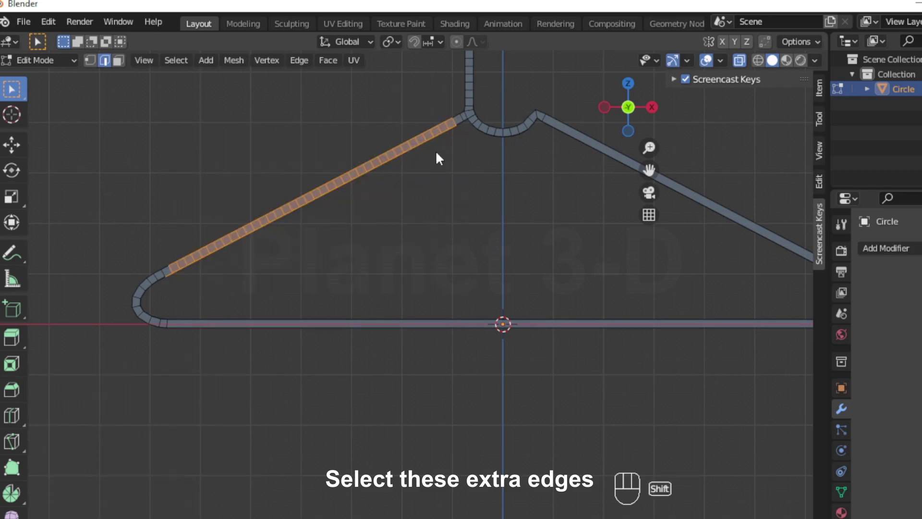
left_click_drag(184, 277, 184, 278, "shift")
middle_click_drag(216, 272, 411, 264)
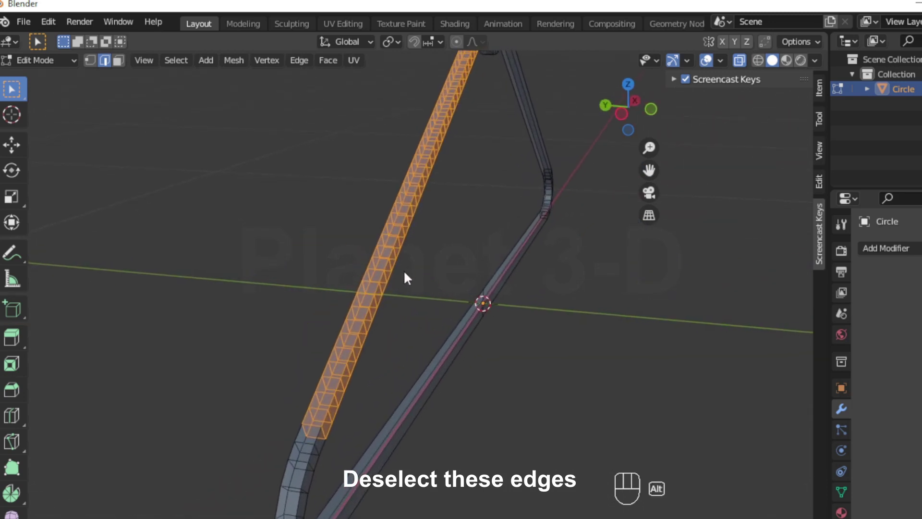
key("alt+z")
left_click(378, 303, "alt+shift")
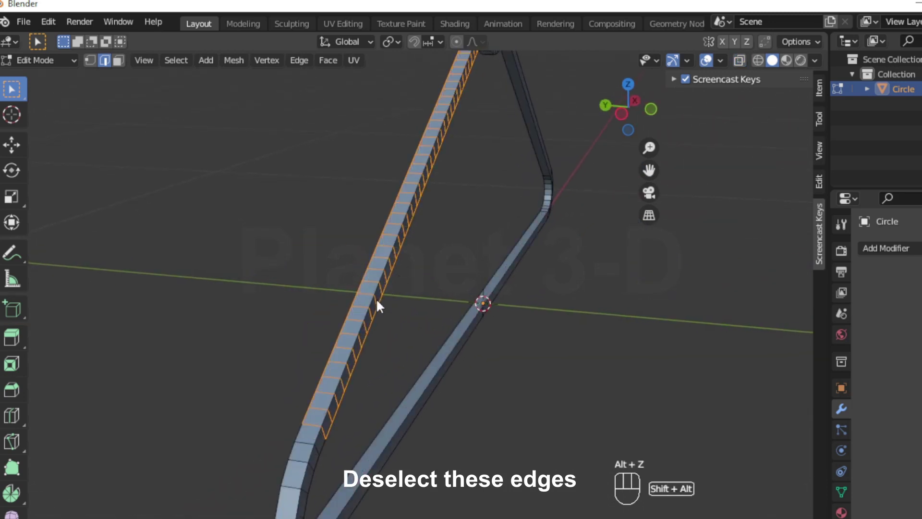
left_click(383, 300, "alt+shift")
middle_click_drag(303, 309, 551, 252)
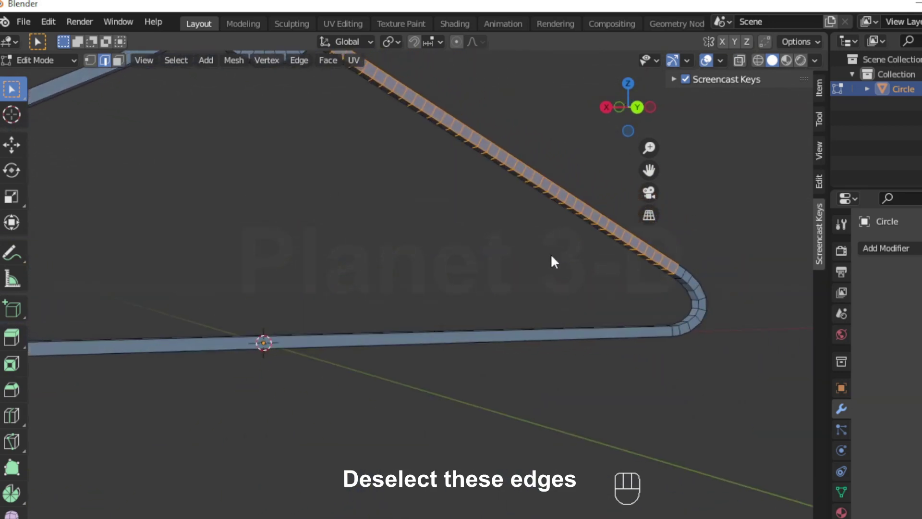
left_click(566, 192, "alt+shift")
middle_click_drag(572, 202, 447, 287)
left_click(494, 255, "alt+shift")
middle_click_drag(493, 254, 485, 234)
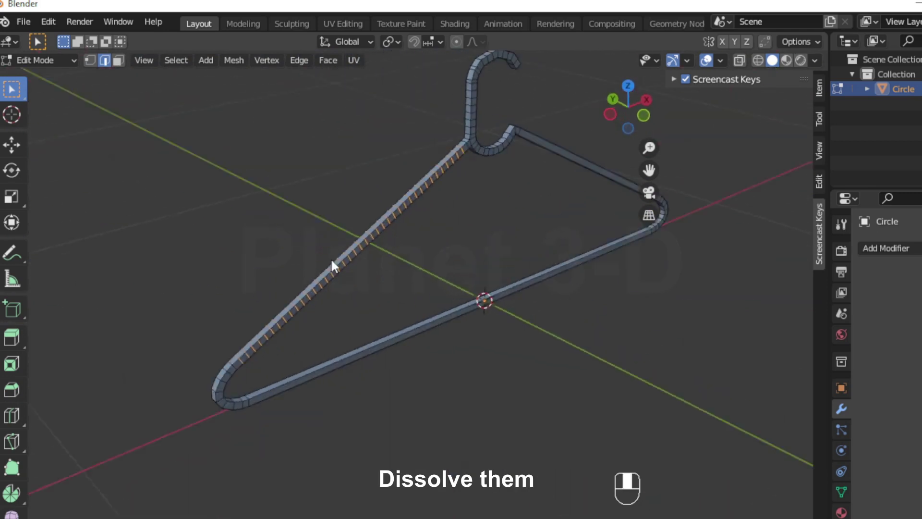
key("alt+z")
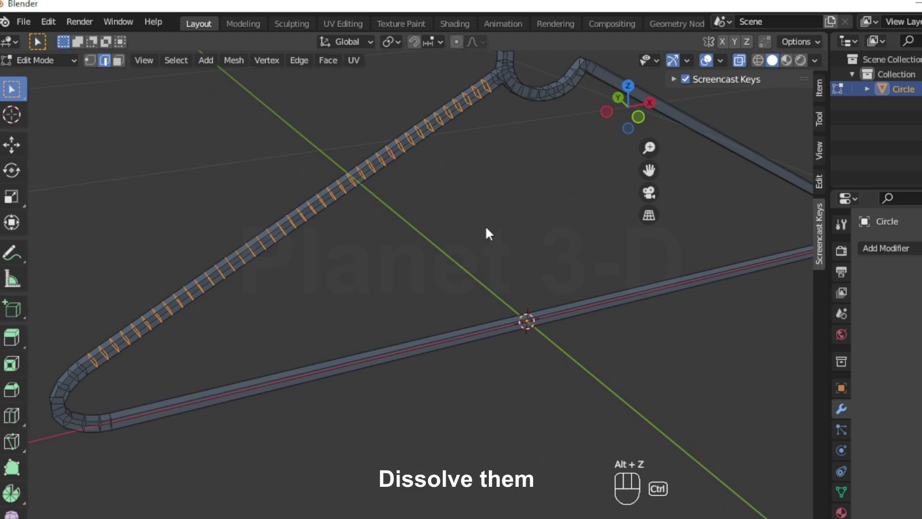
key("ctrl+x")
- In front view, select the vertices of the hook's vertical stem and upper left bend and move them about -0.174 cm in X
key("alt+z")
mouse_move(519, 233)
middle_mouse_down("shift")
mouse_move(465, 397)
mouse_move(387, 292)
mouse_move(378, 255)
mouse_move(403, 402)
mouse_move(369, 353)
middle_mouse_up("shift")
key("KP_1")
key("1")
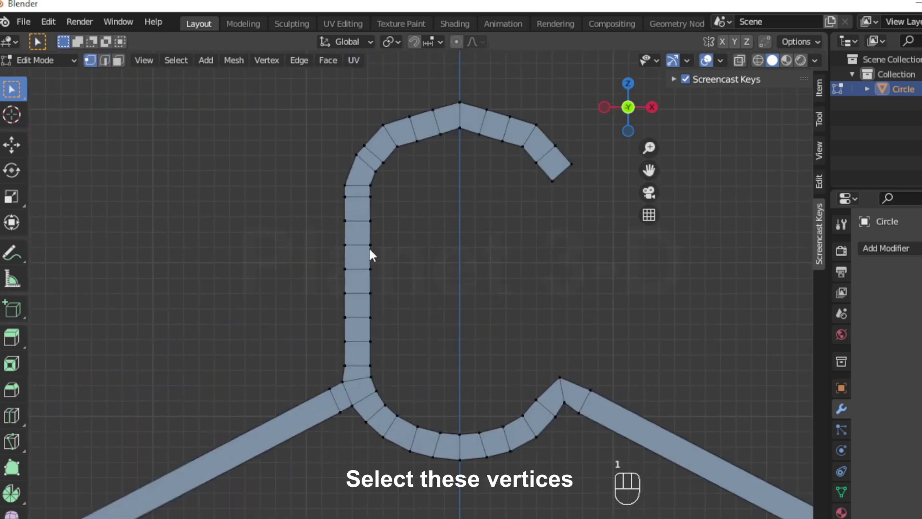
key("alt+z")
left_click_drag(291, 116, 406, 368)
key("g")
key("x")
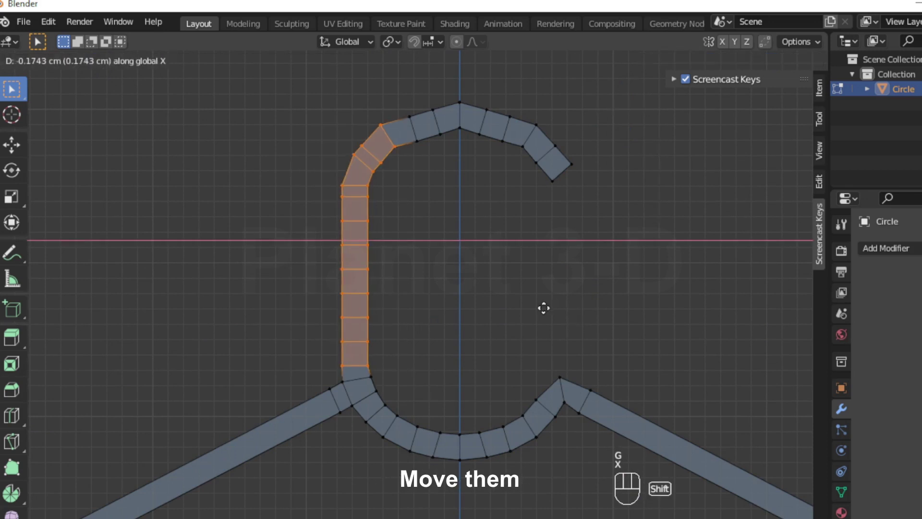
left_click(543, 306)
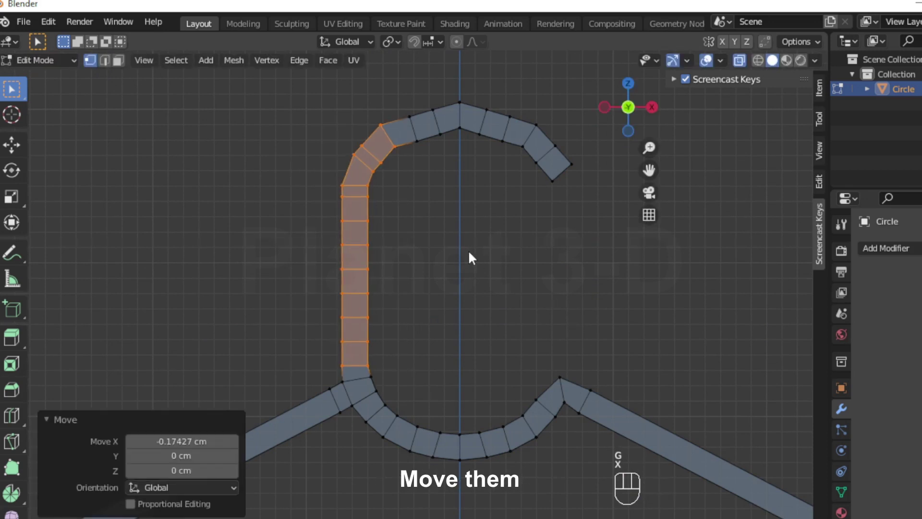
- Dissolve the surplus edge loop in the hook's upper left bend
left_click(379, 156, "alt")
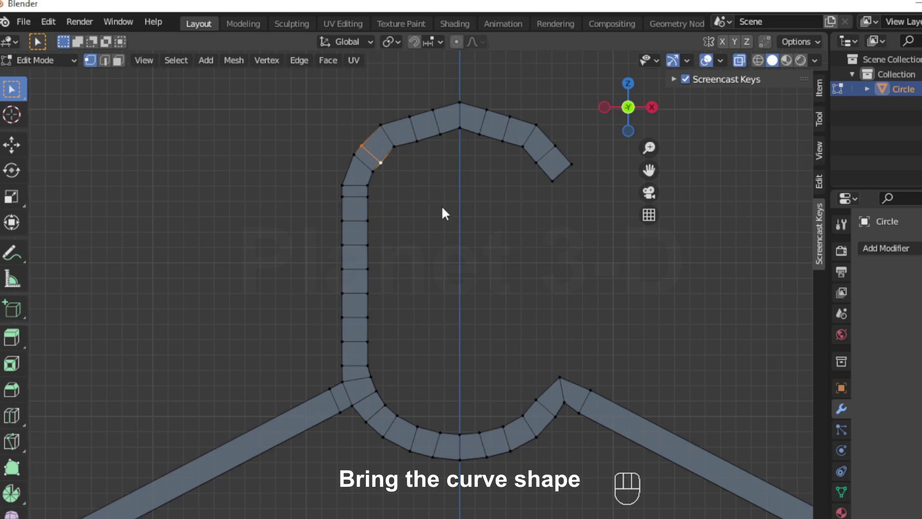
key("2")
key("ctrl+x")
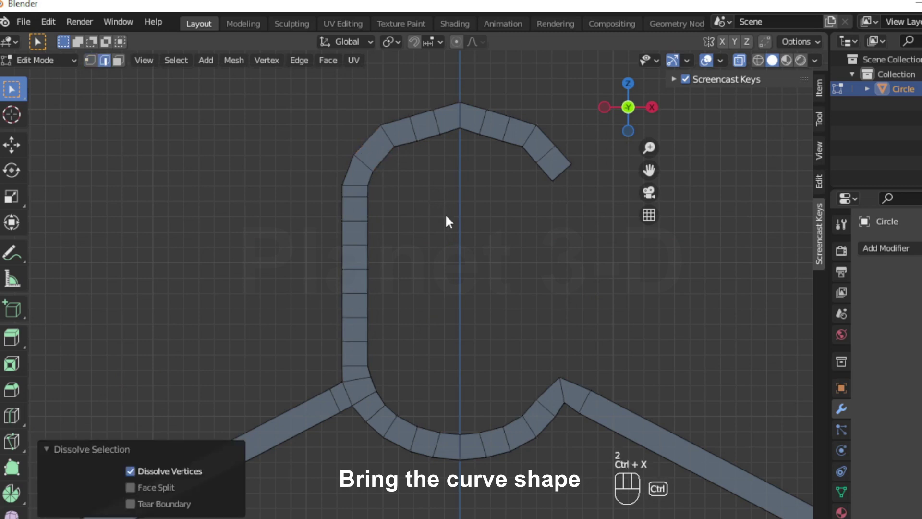
- Raise the two outer edge loops on either side of the hook's peak about 0.28 cm in Z
left_click(416, 126, "alt+shift")
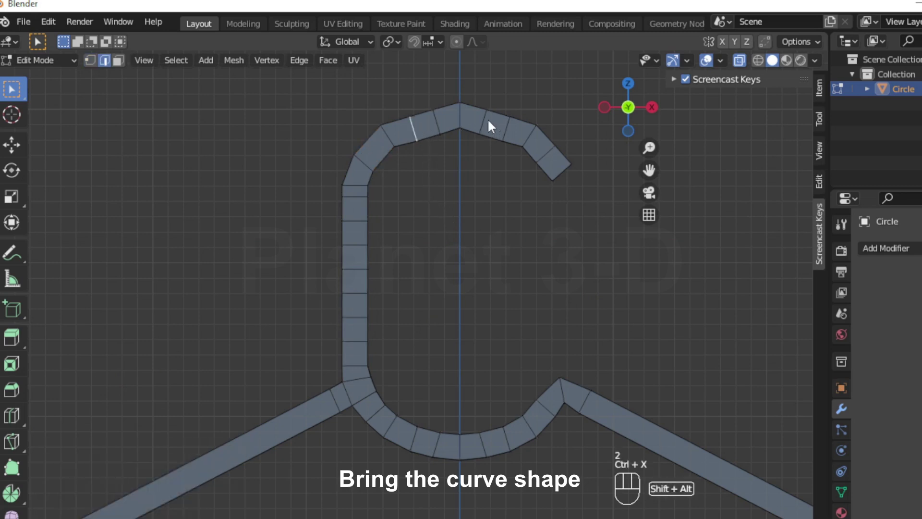
left_click(508, 136, "shift")
key("g")
key("z")
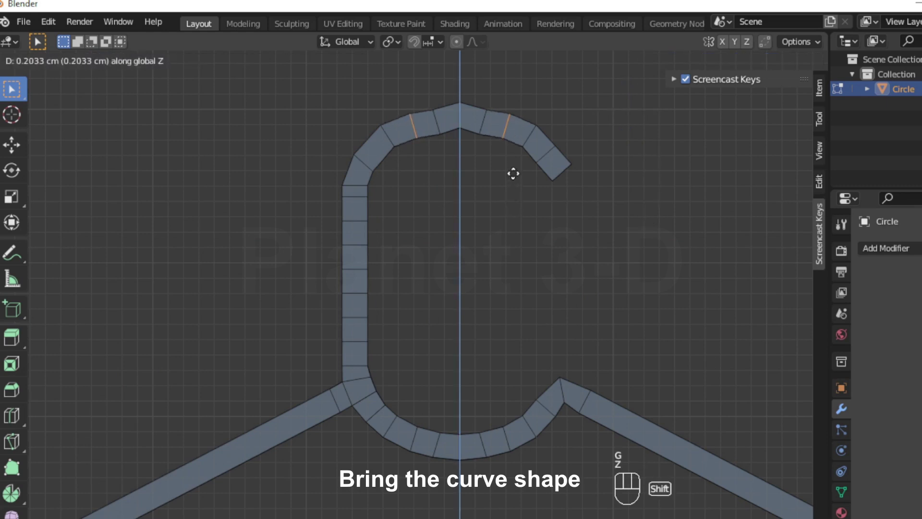
left_click(513, 166)
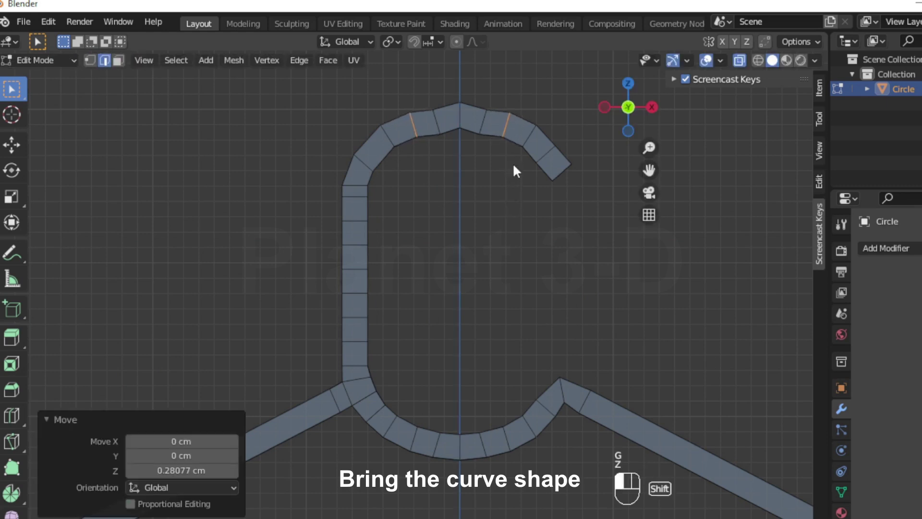
- Raise the two edge loops directly beside the hook's peak about 0.30 cm in Z to round the arch
left_click(437, 120, "alt+shift")
left_click(483, 120, "shift")
key("g")
key("z")
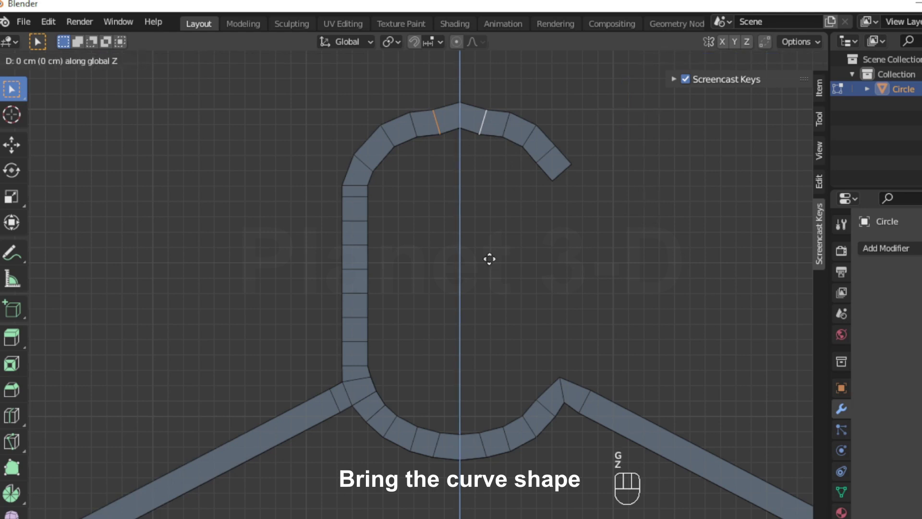
left_click(493, 212)
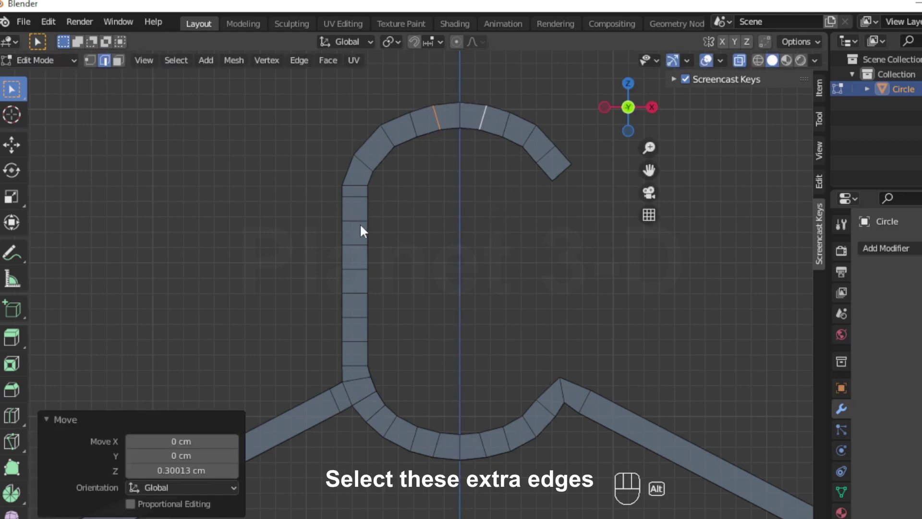
- Dissolve the middle cross edge loops of the hook's vertical stem, box-selecting its edges and deselecting the lengthwise ones first
left_click_drag(291, 204, 427, 342)
middle_click_drag(426, 342, 494, 316)
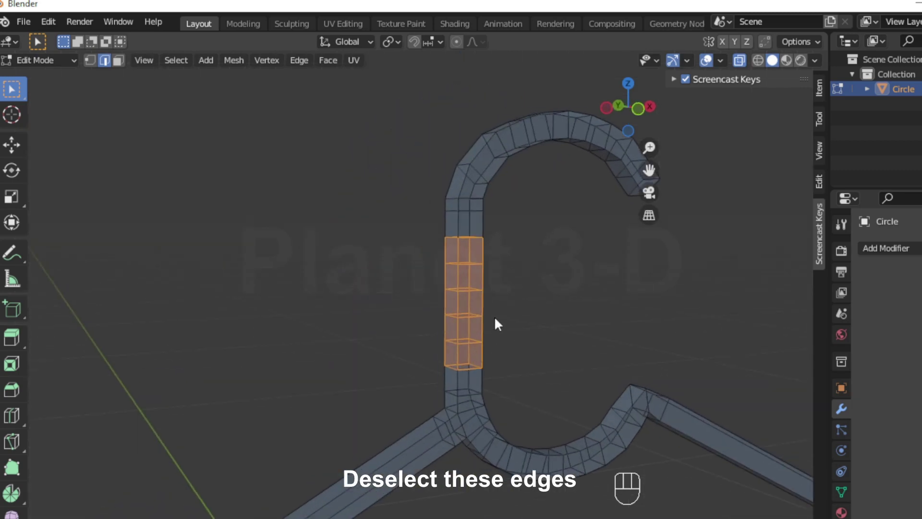
left_click(494, 268, "alt+shift")
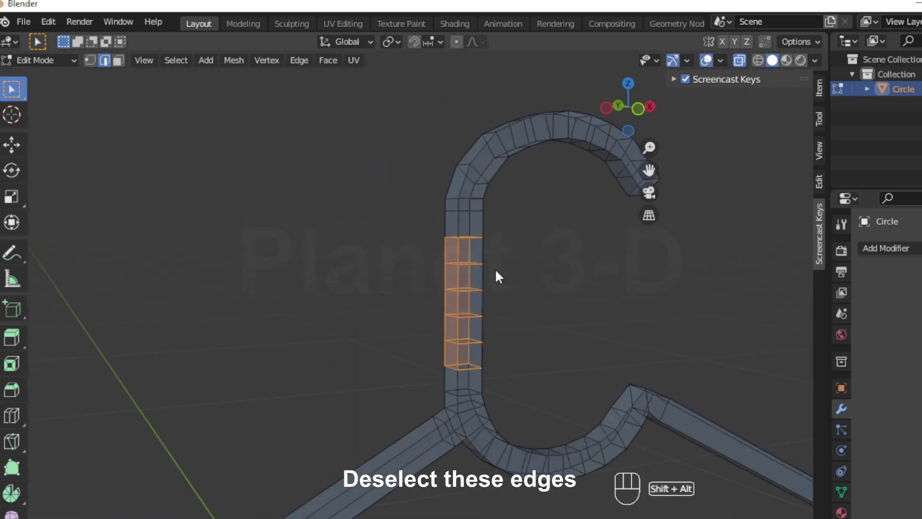
left_click(430, 271, "alt+shift")
middle_click_drag(459, 288, 355, 292)
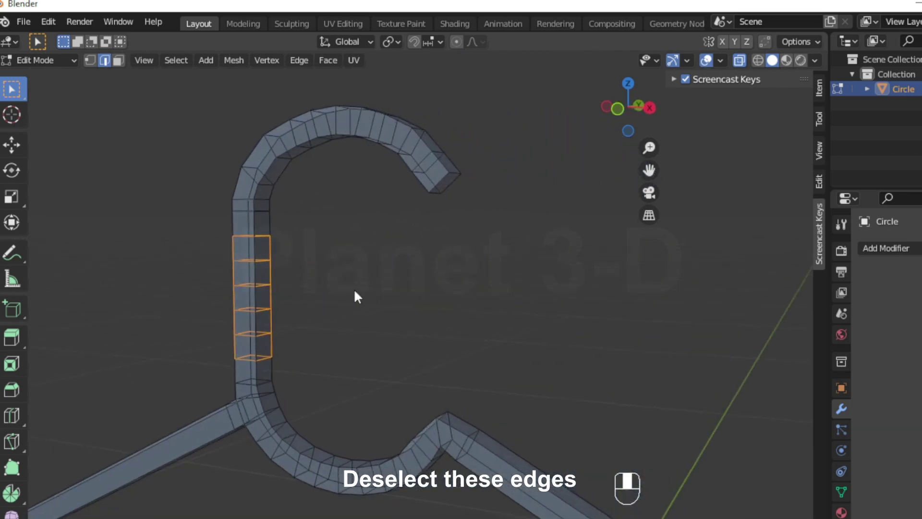
left_click(216, 269, "alt+shift")
middle_click_drag(297, 273, 544, 279)
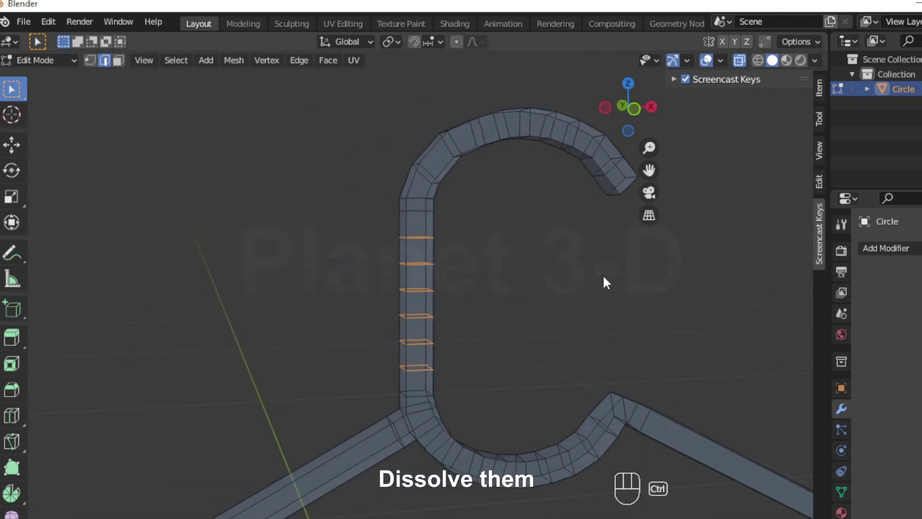
key("ctrl+x")
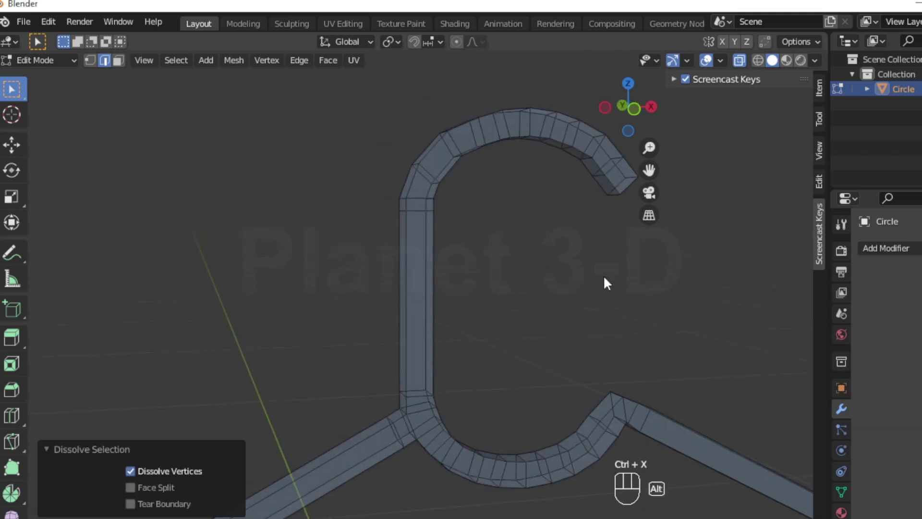
- Turn off X-ray, return to Object Mode, and add and apply a Subdivision Surface modifier to the hanger
key("alt+z")
scroll(504, 287, "down", 3)
middle_click_drag(603, 360, 508, 316)
key("Tab")
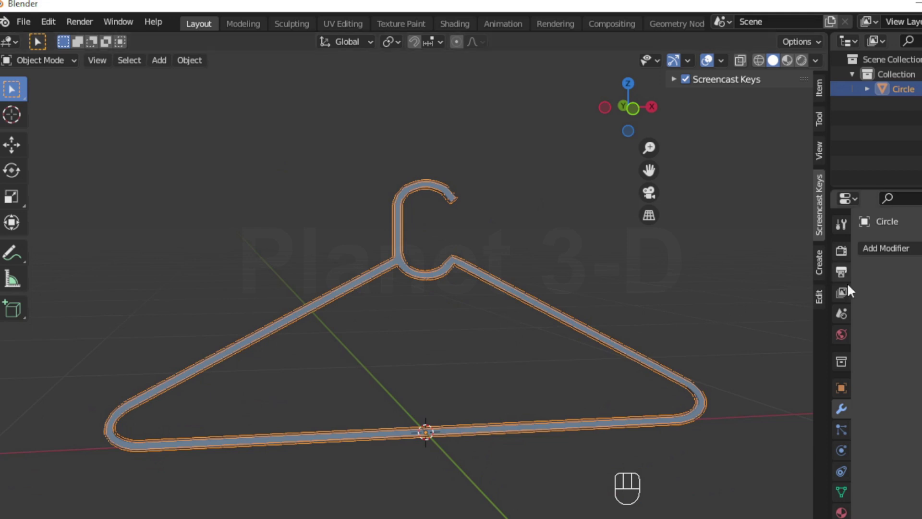
left_click(885, 248)
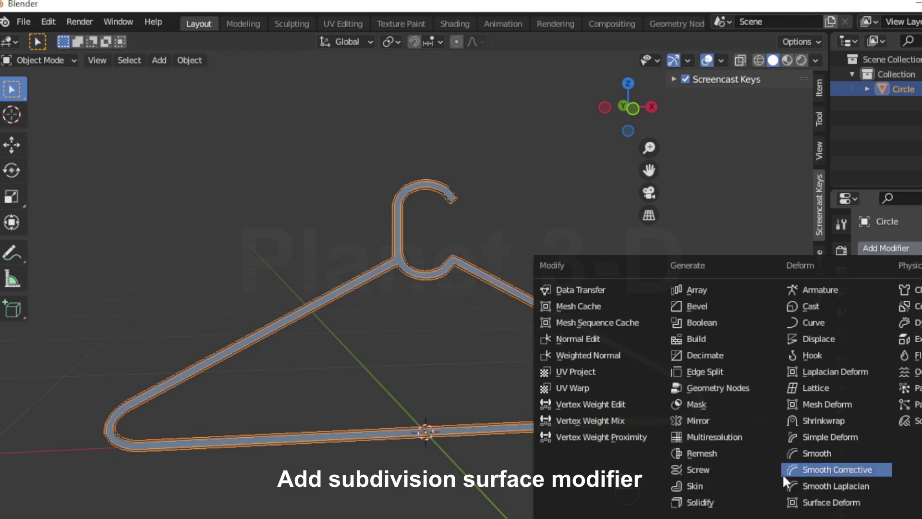
scroll(782, 473, "down", 3)
left_click(742, 453)
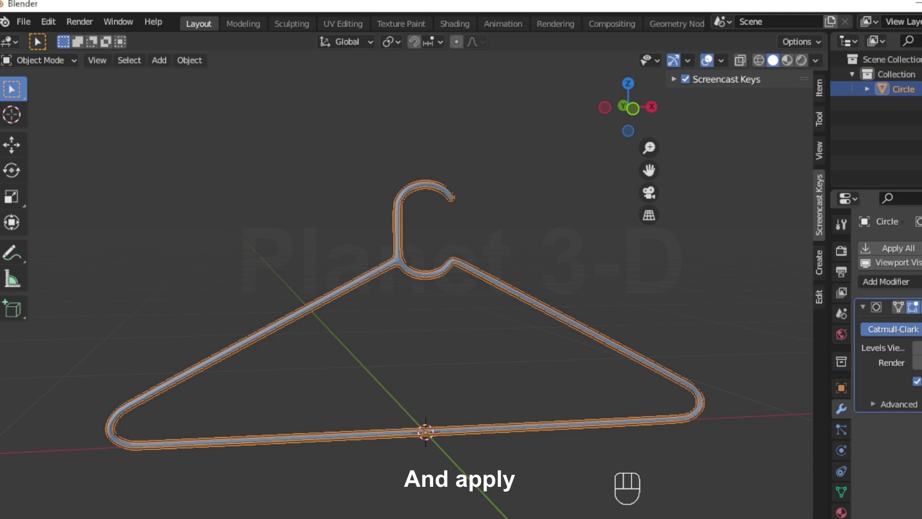
left_click(918, 307)
left_click(890, 324)
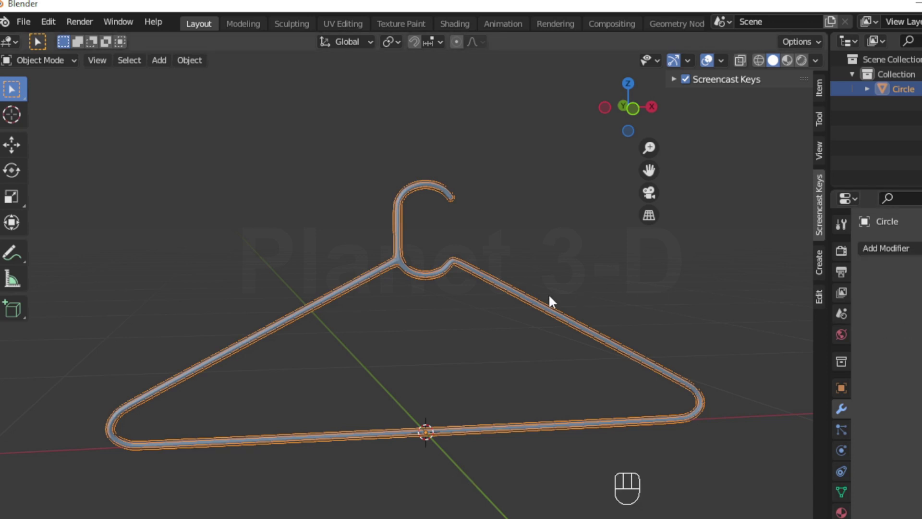
- Shade the hanger smooth and deselect it
right_click(526, 297)
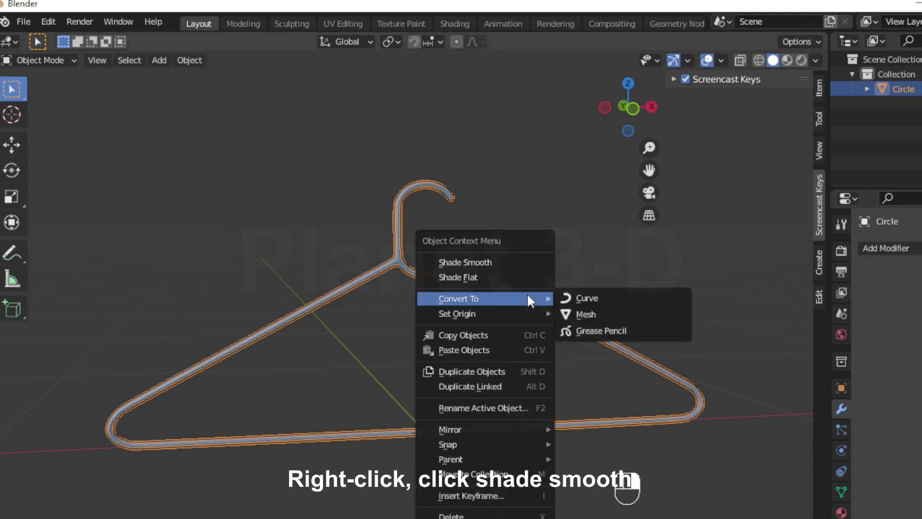
left_click(519, 261)
left_click(546, 266)
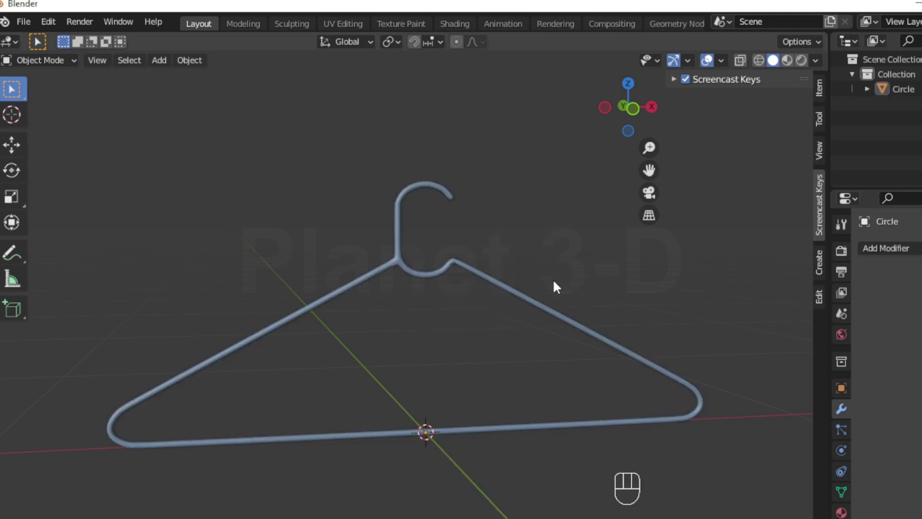
- In front X-ray view, dissolve the middle cross edge loops along both sloping arms and the bottom bar of the hanger
key("KP_1")
key("Tab")
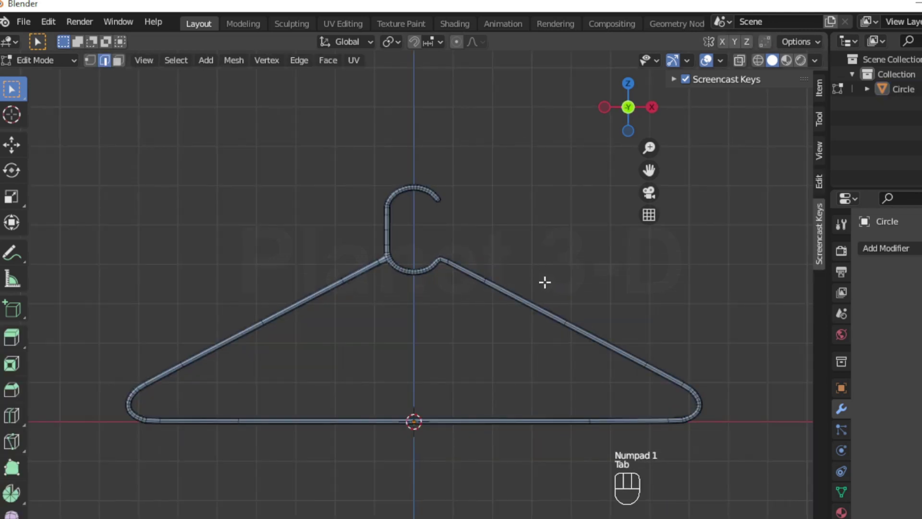
key("1")
key("alt+z")
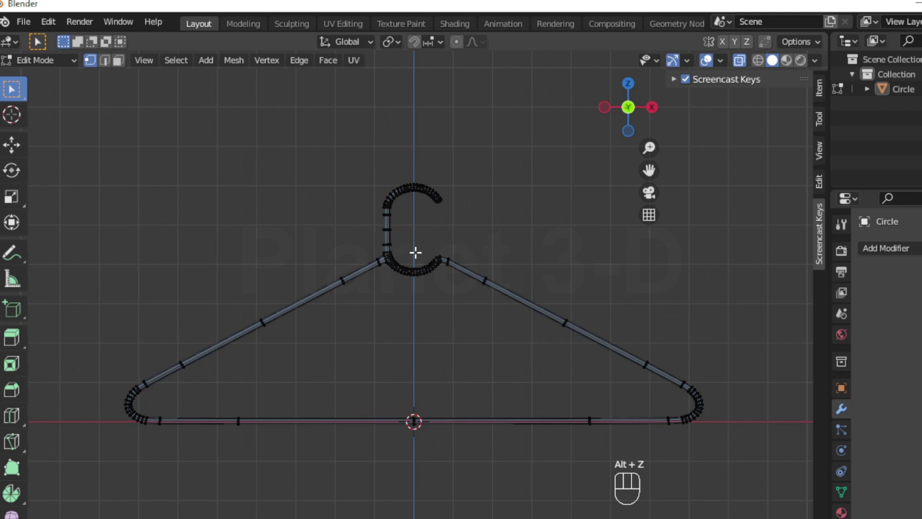
key("2")
left_click_drag(157, 315, 207, 381)
left_click_drag(217, 305, 299, 372, "shift")
left_click_drag(286, 252, 354, 310, "shift")
left_click_drag(469, 264, 515, 325, "shift")
left_click_drag(523, 282, 604, 356, "shift")
left_click_drag(593, 333, 675, 385, "shift")
left_click_drag(551, 391, 632, 473, "shift")
left_click_drag(223, 405, 303, 486, "shift")
left_click_drag(399, 373, 462, 518, "shift")
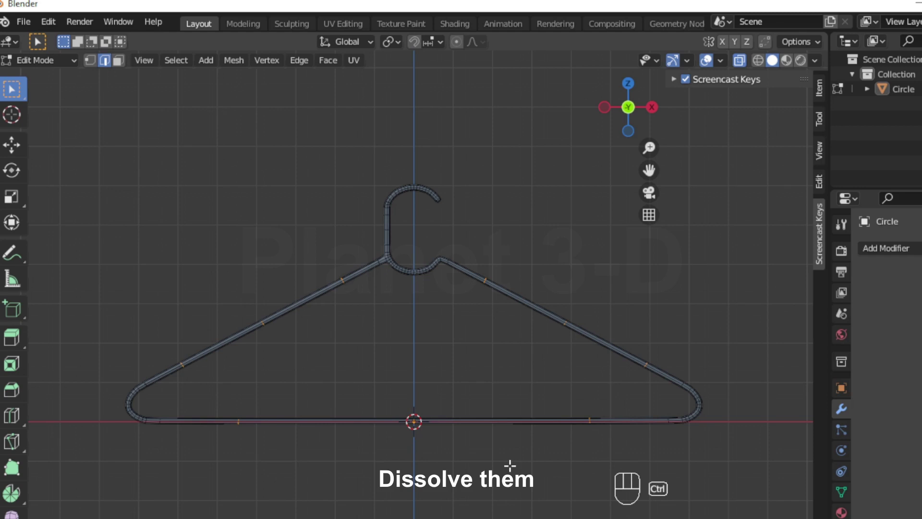
key("ctrl+x")
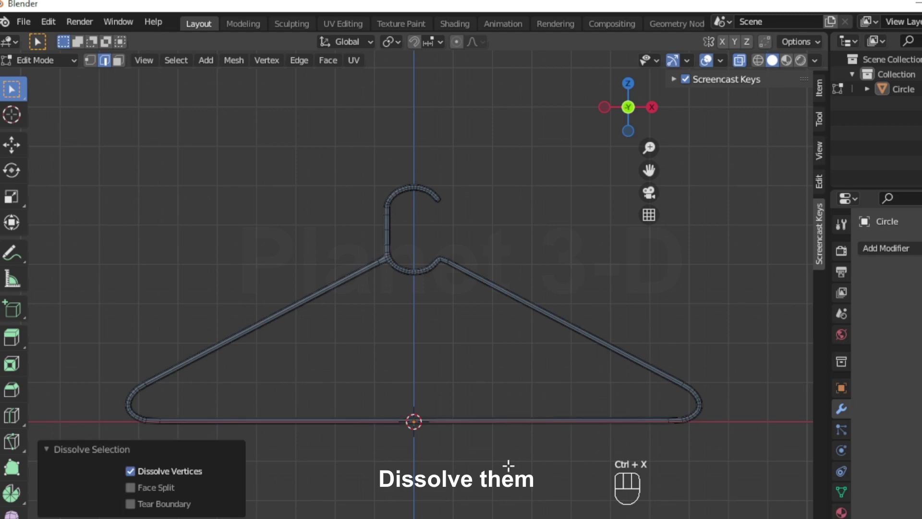
- Lower all vertices of the hook and the arms' upper ends about 10.4 cm plus another 1.5 cm in Z, and return to Object Mode
key("1")
left_click_drag(280, 162, 562, 323)
key("g")
key("z")
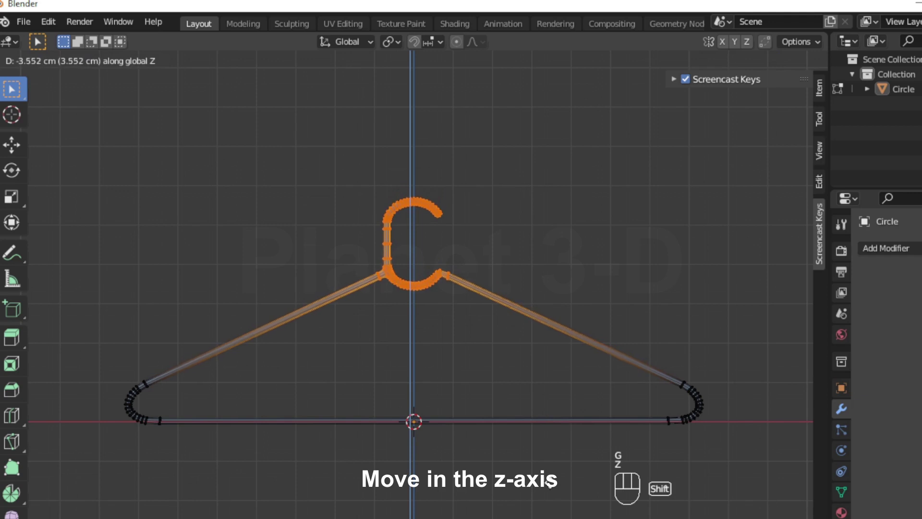
left_click(560, 259)
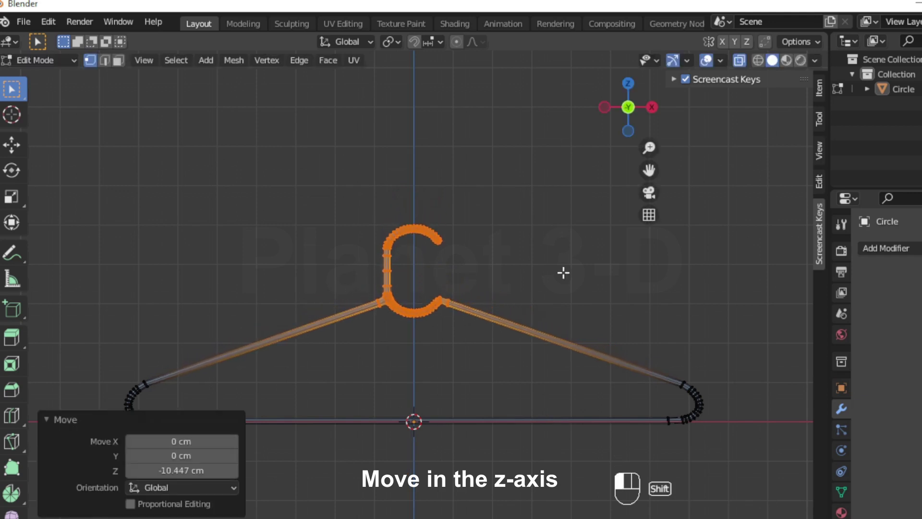
key("g")
key("z")
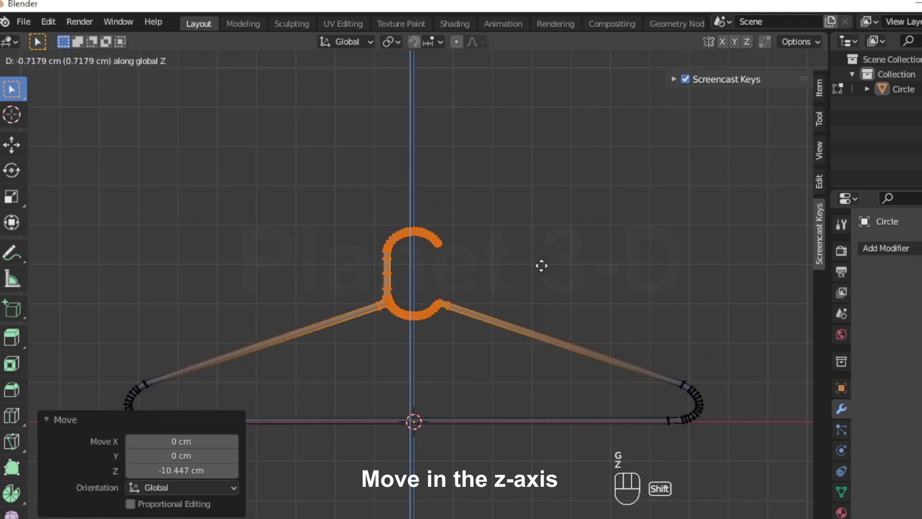
left_click(546, 290)
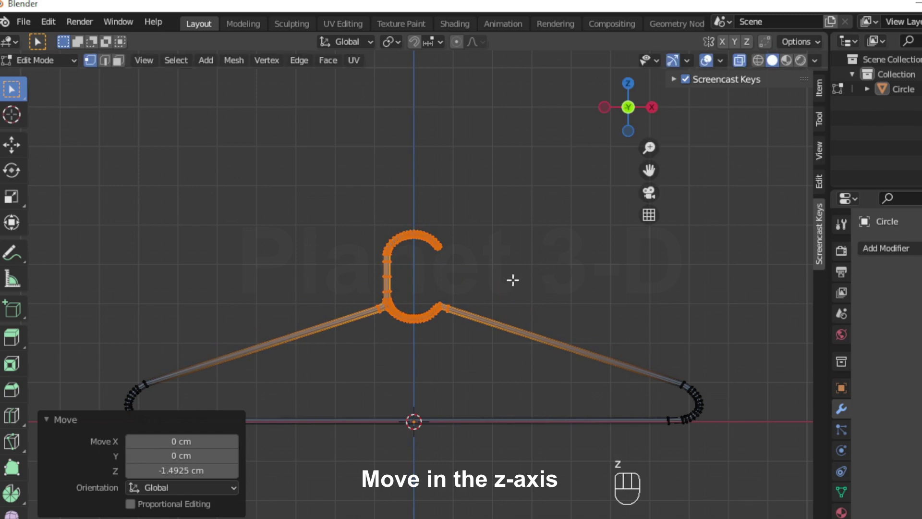
key("Tab")
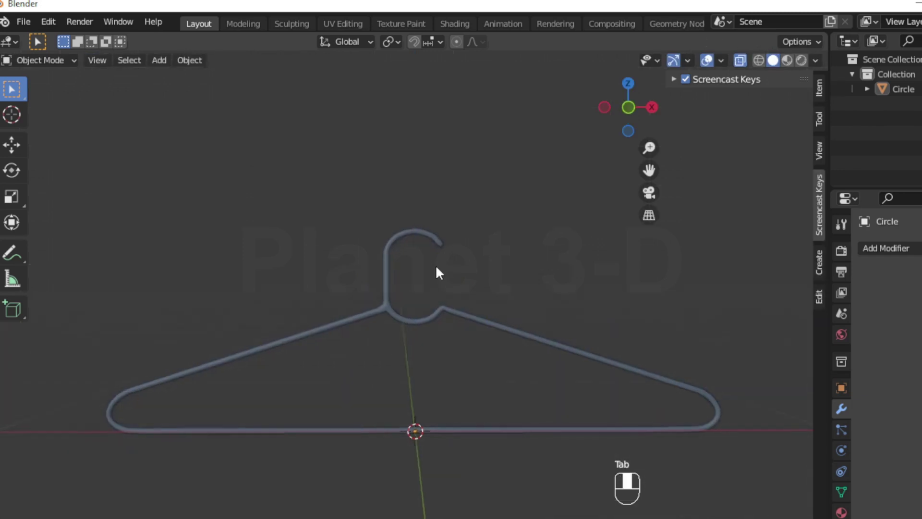